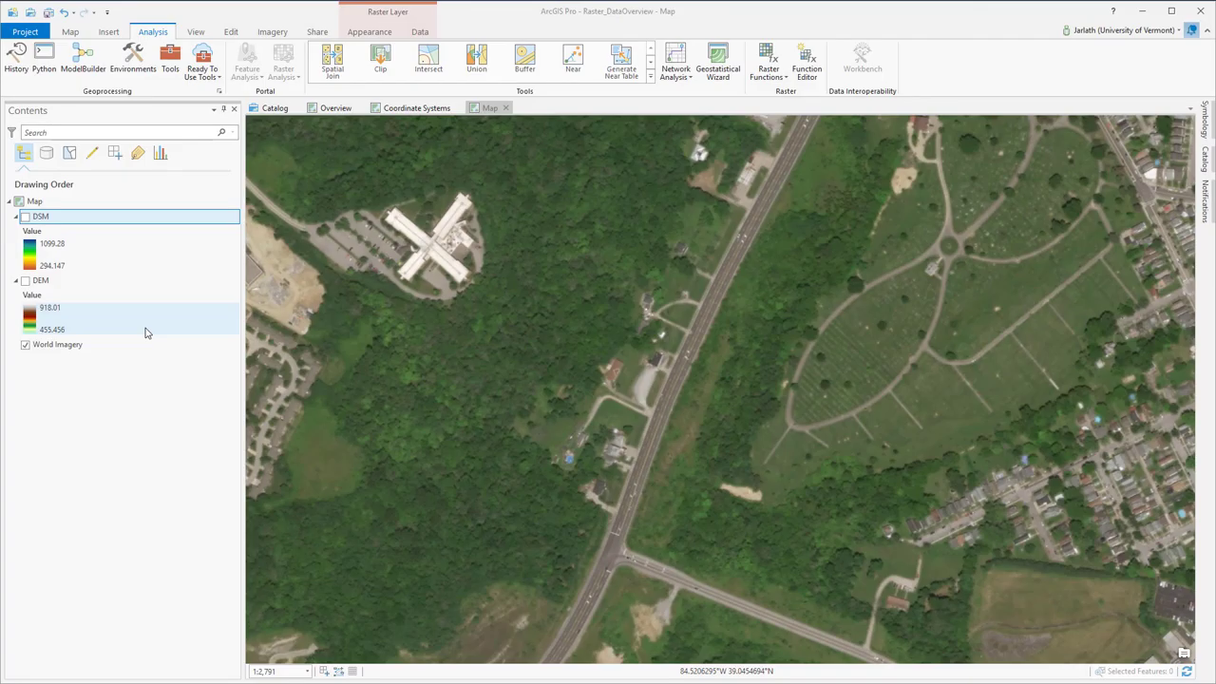
# Switch on the DEM and DSM layers so the coloured DSM surface covers the imagery.
pyautogui.click(26, 281)
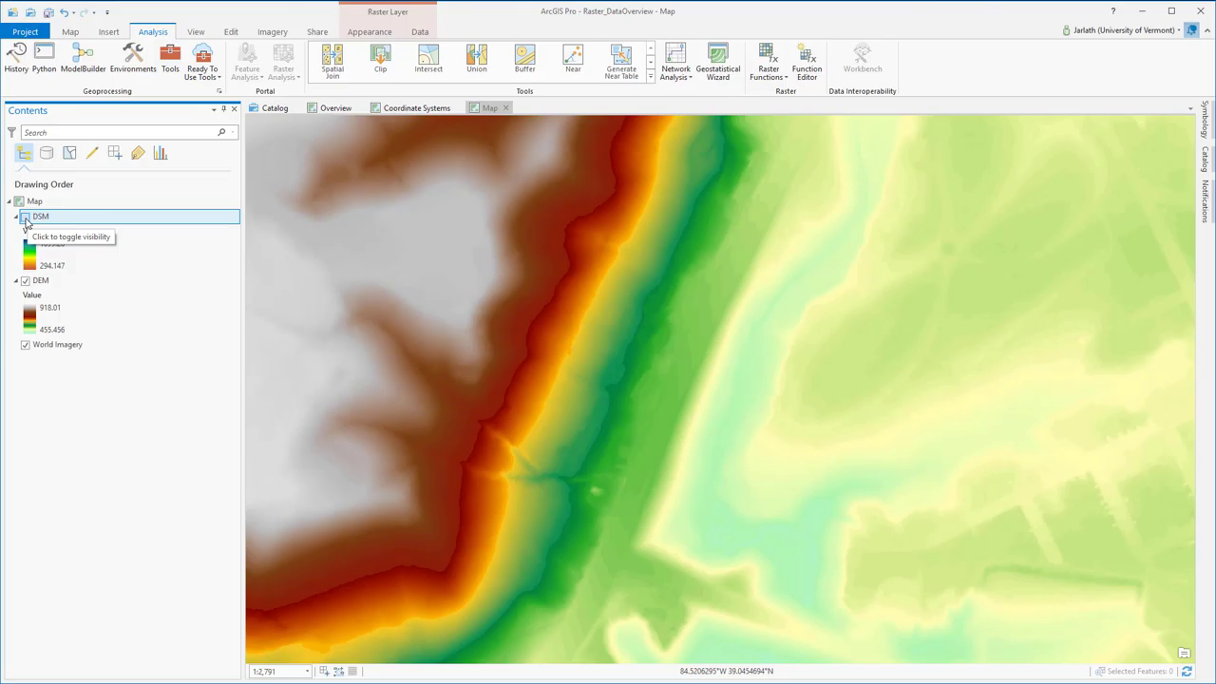
pyautogui.click(24, 217)
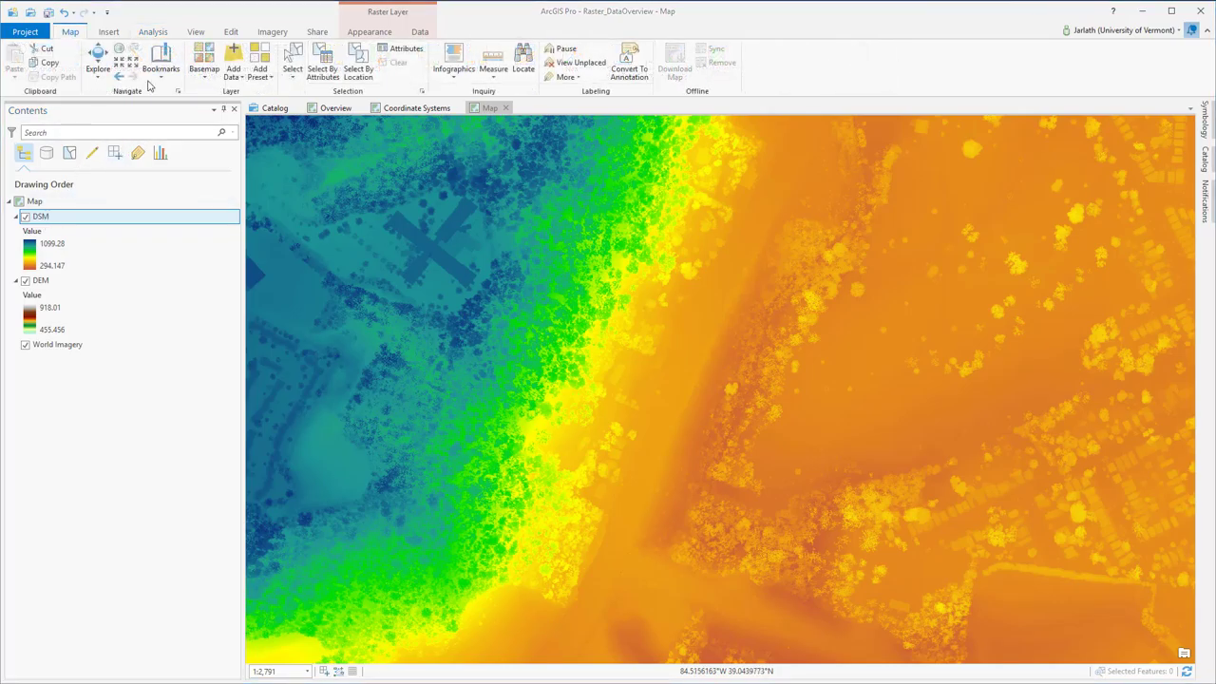
pyautogui.click(153, 31)
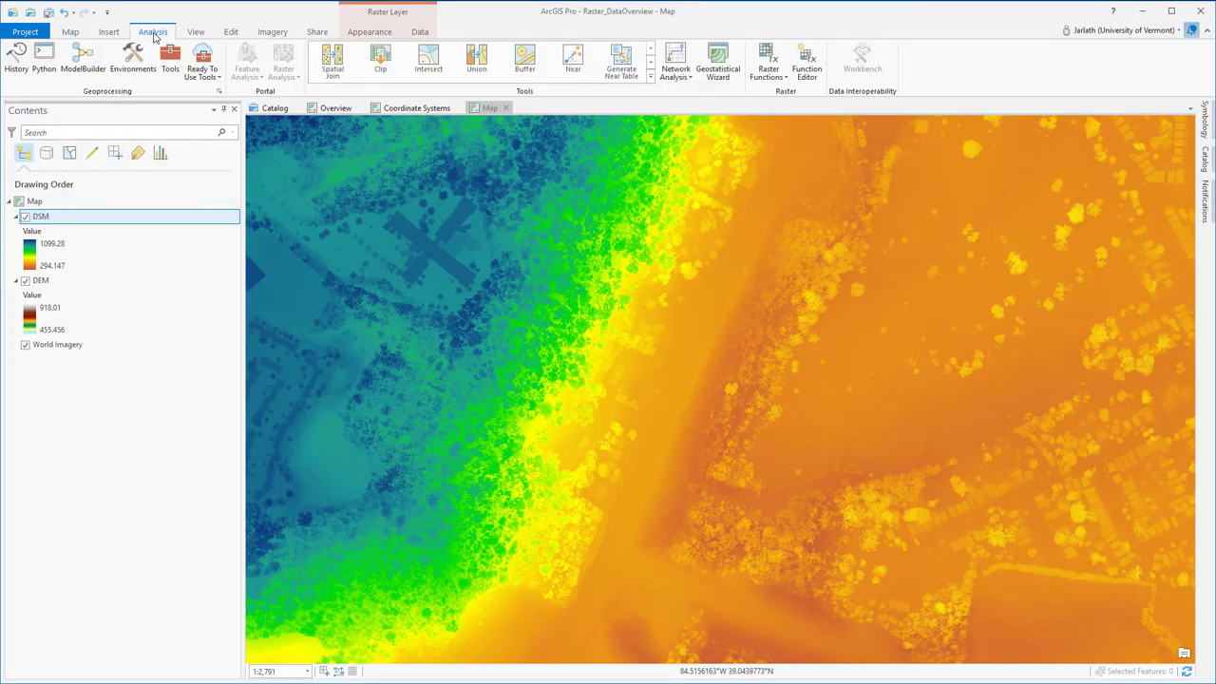
# Create a Hillshade raster function layer from the DSM, giving Hillshade_DSM.
pyautogui.click(768, 52)
pyautogui.click(876, 130)
pyautogui.write('hi')
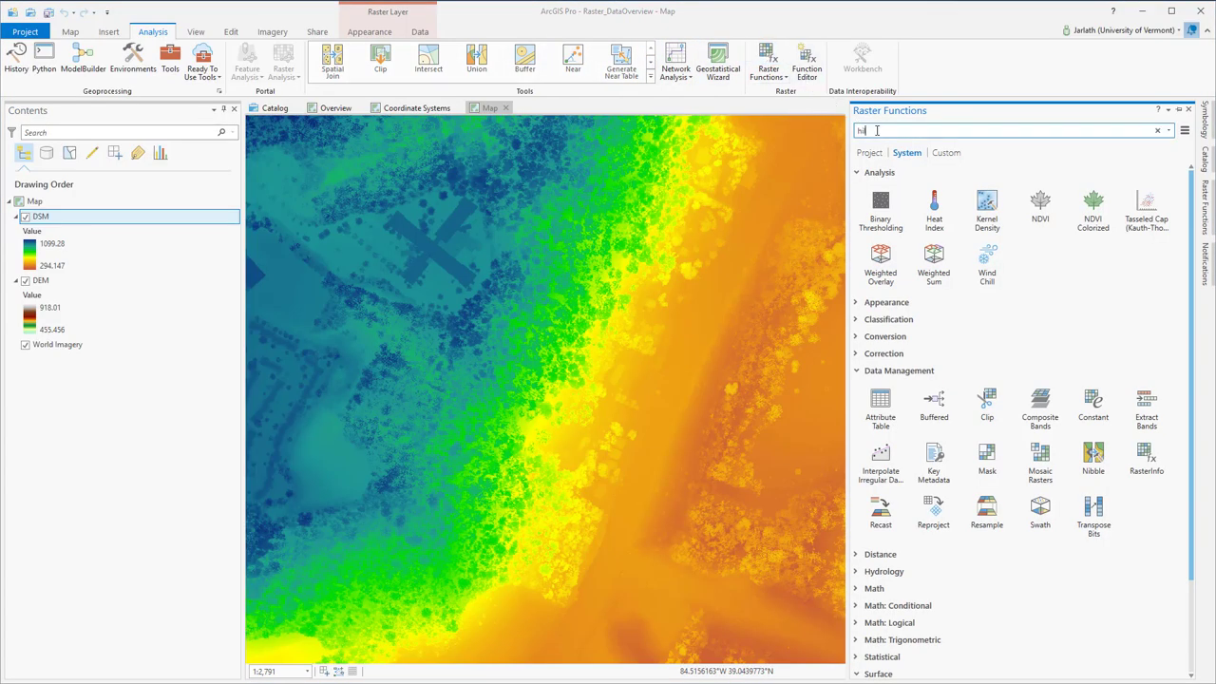
pyautogui.write('llsh')
pyautogui.click(881, 221)
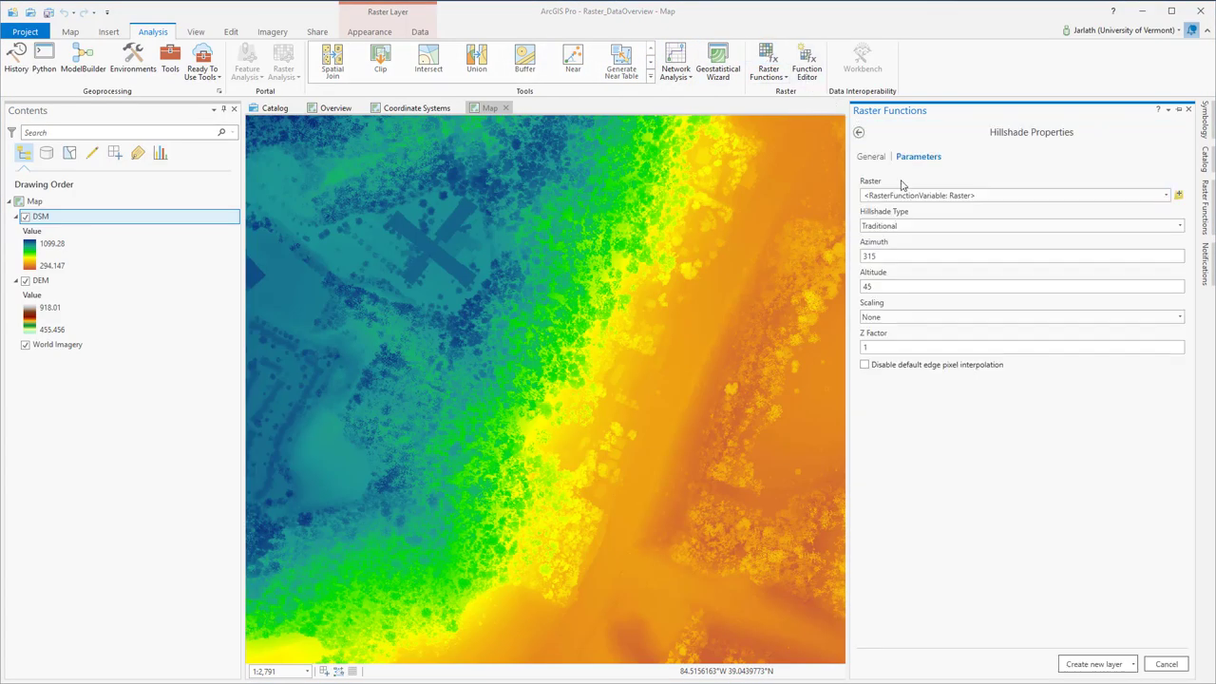
pyautogui.click(1165, 195)
pyautogui.click(1093, 216)
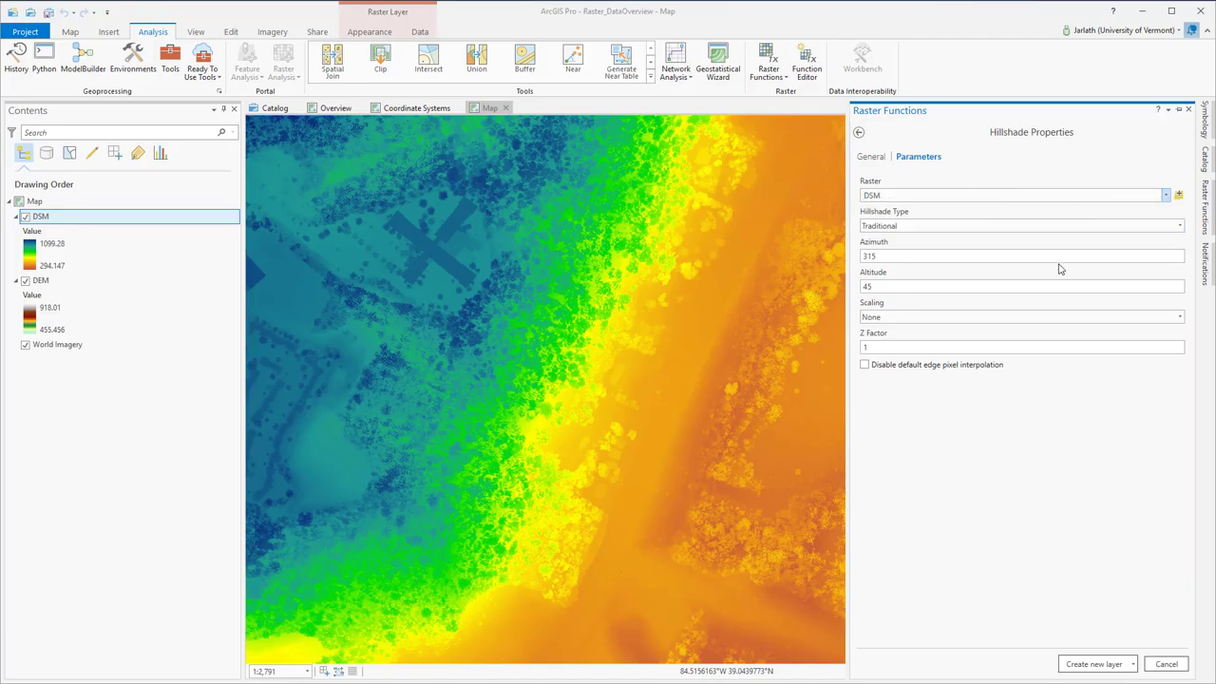
pyautogui.click(1093, 664)
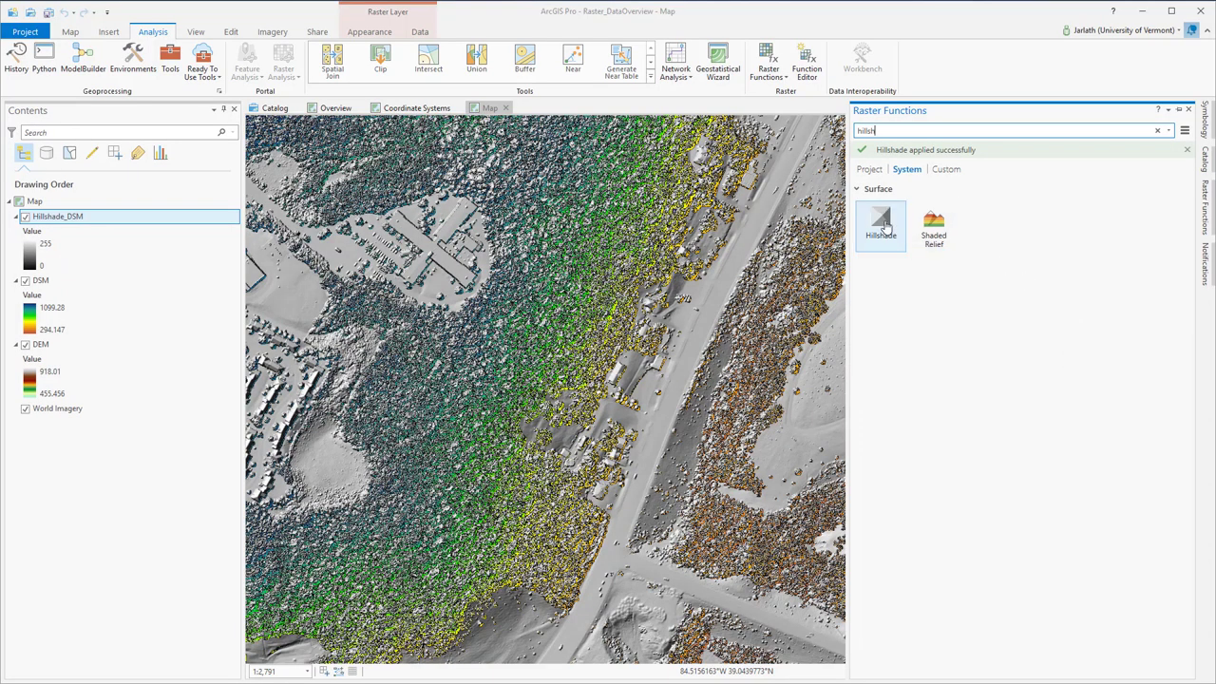
# Create a second Hillshade layer from the DEM, giving Hillshade_DEM.
pyautogui.click(880, 228)
pyautogui.click(1165, 195)
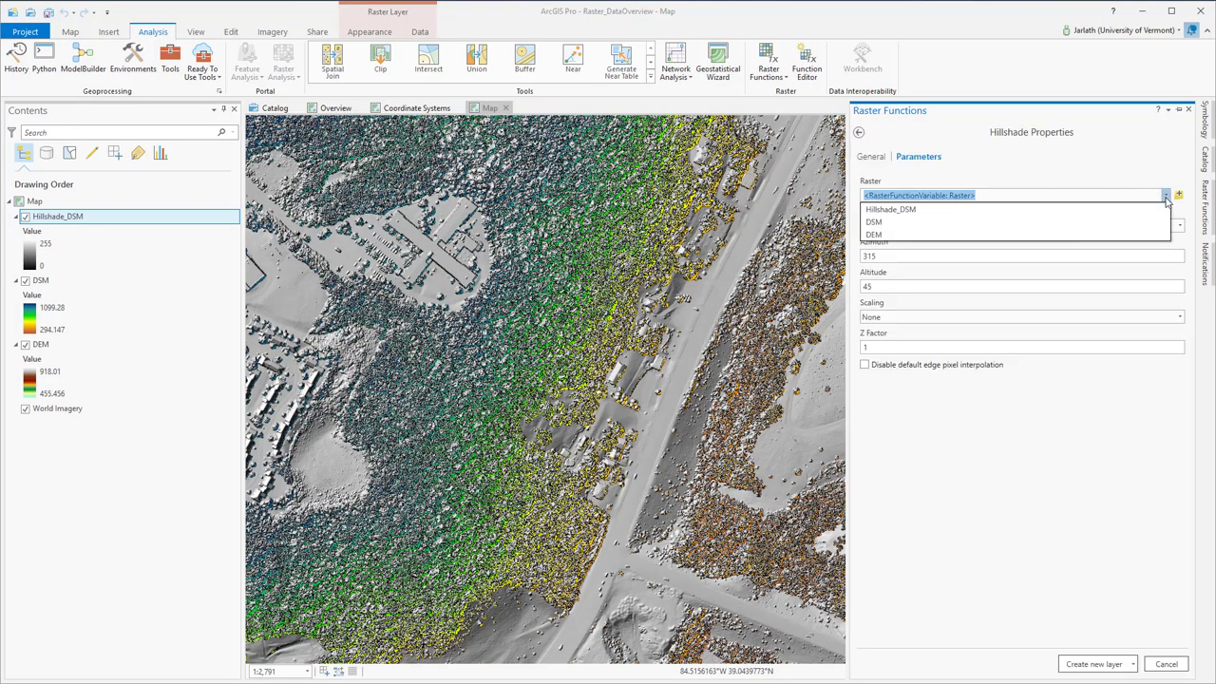
pyautogui.click(1071, 233)
pyautogui.click(1092, 663)
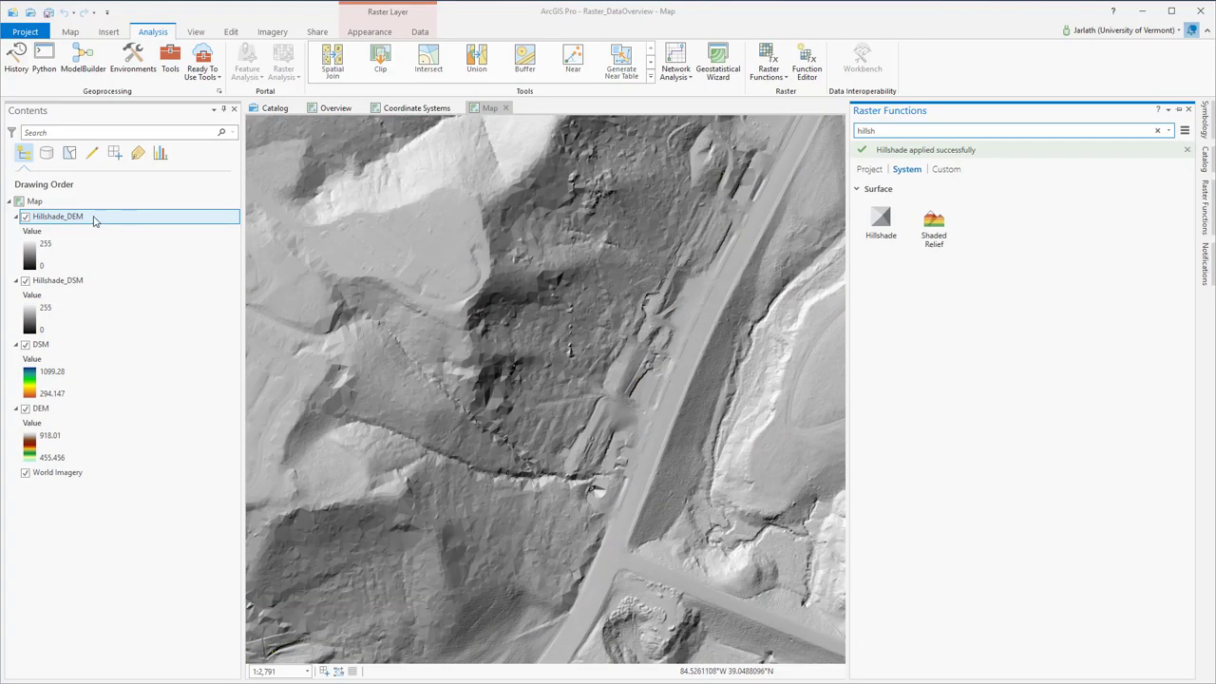
pyautogui.click(69, 218)
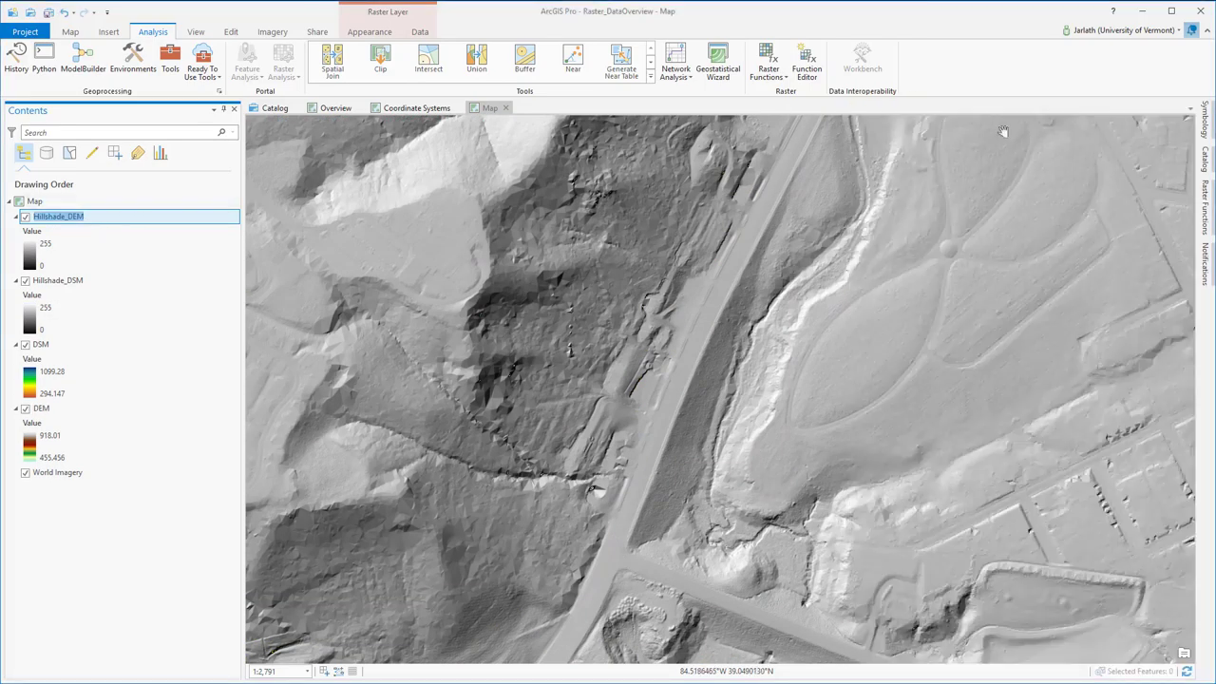
# Place Hillshade_DSM directly under DSM and Hillshade_DEM directly under DEM in Contents.
pyautogui.click(1205, 122)
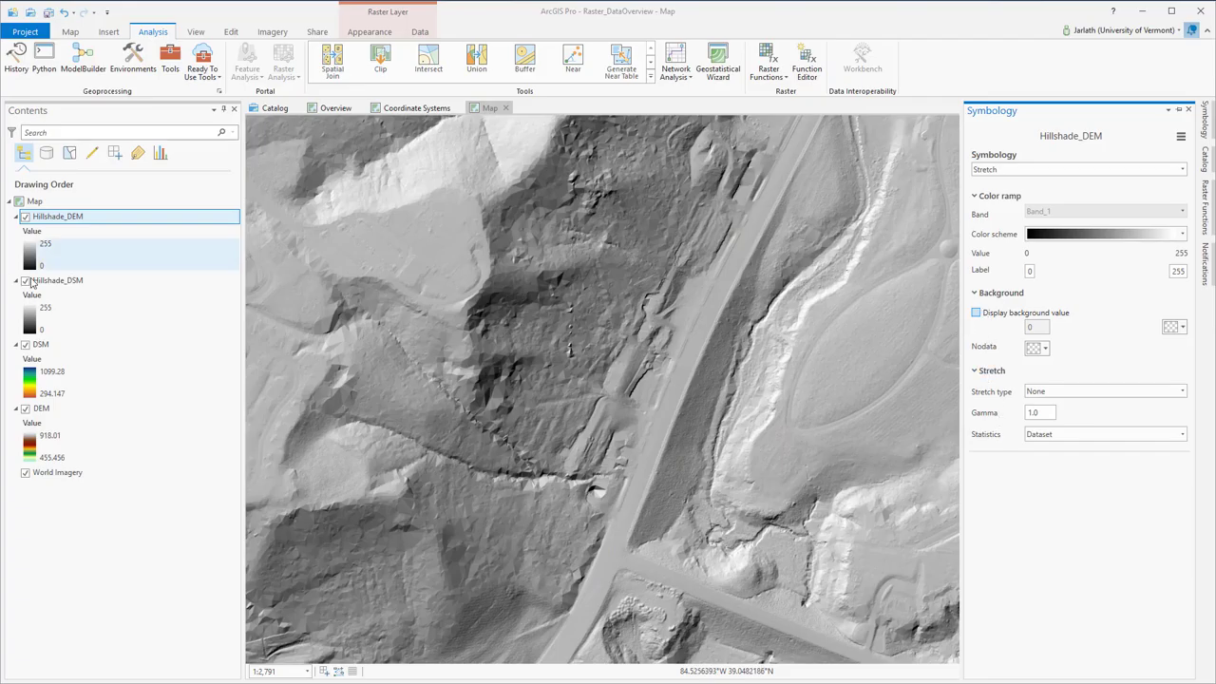
pyautogui.click(38, 281)
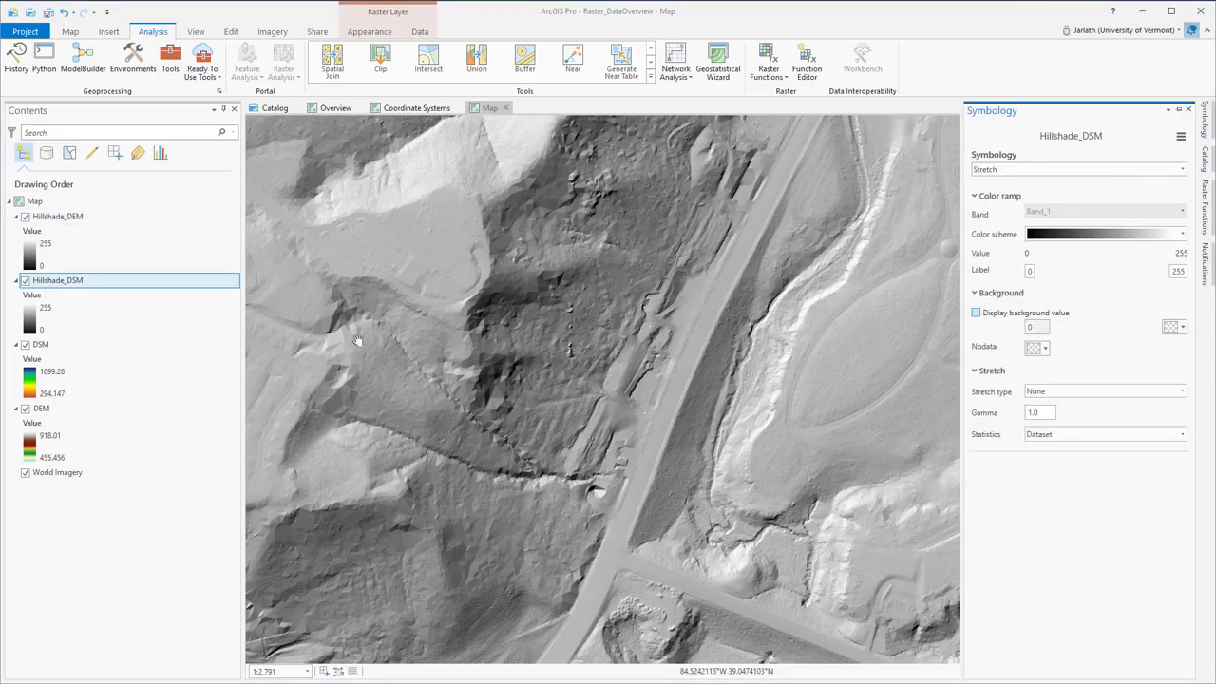
pyautogui.moveTo(48, 282); pyautogui.dragTo(53, 408)
pyautogui.moveTo(48, 217); pyautogui.dragTo(55, 410)
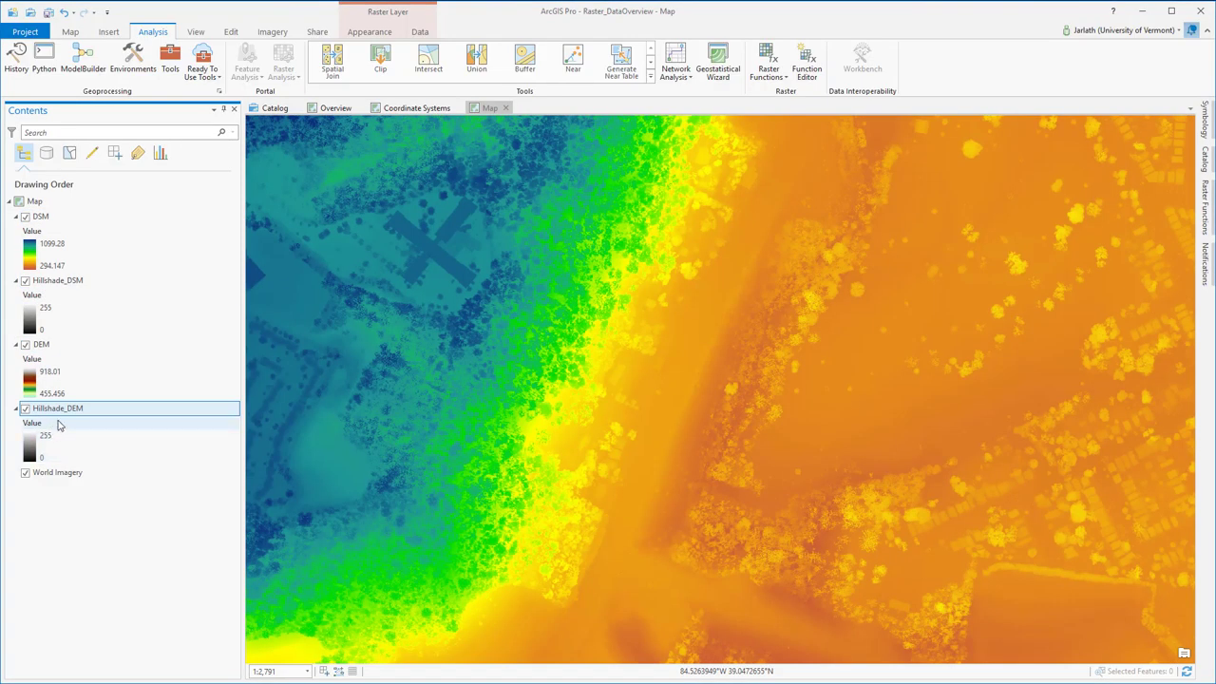
# Group DEM with Hillshade_DEM and name the group 'DEM raster'.
pyautogui.keyDown('ctrl'); pyautogui.click(43, 344); pyautogui.keyUp('ctrl')
pyautogui.rightClick(38, 344)
pyautogui.click(67, 377)
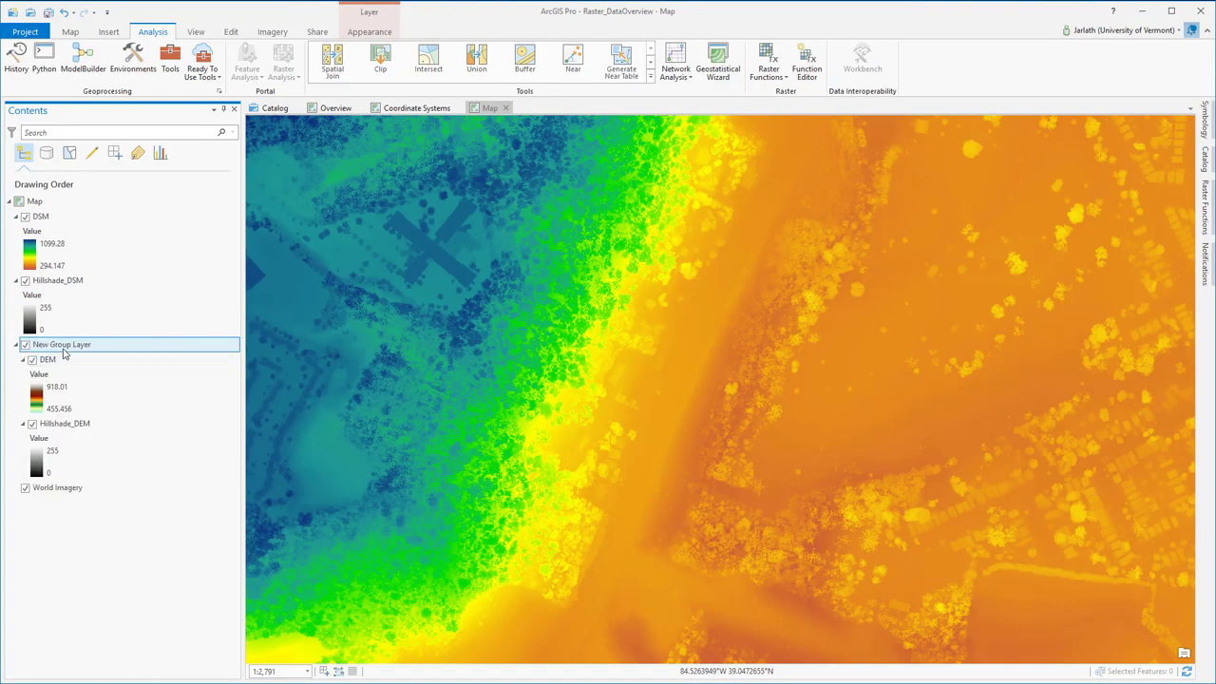
pyautogui.click(66, 347)
pyautogui.write('DEM raster')
# Group DSM with Hillshade_DSM and name the group 'DSM raster'.
pyautogui.click(41, 216)
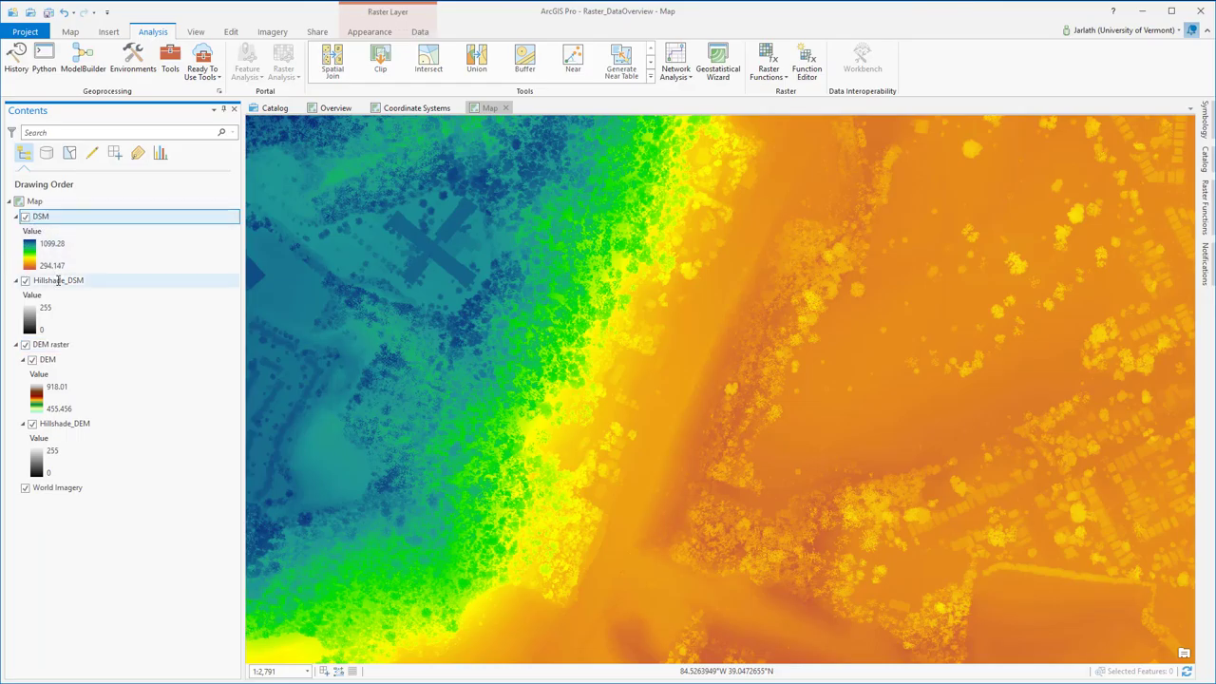
pyautogui.keyDown('ctrl'); pyautogui.click(59, 282); pyautogui.keyUp('ctrl')
pyautogui.rightClick(59, 282)
pyautogui.click(59, 304)
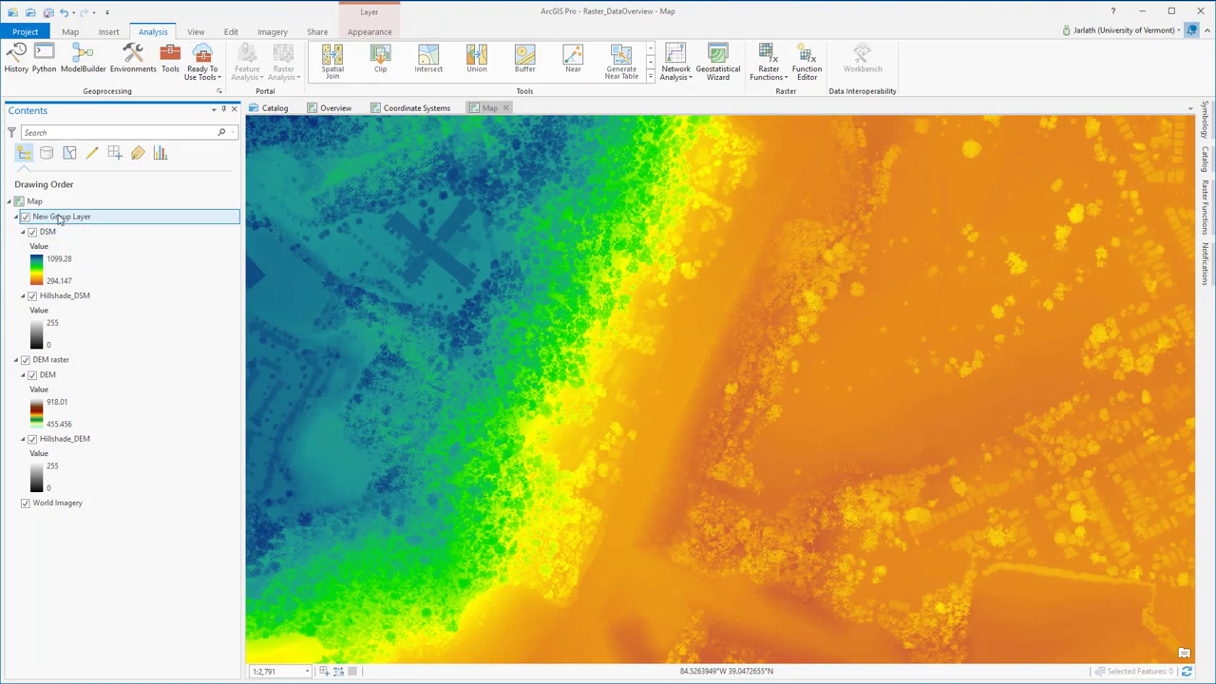
pyautogui.click(58, 218)
pyautogui.write('DSM raster')
pyautogui.press('Return')
pyautogui.click(64, 237)
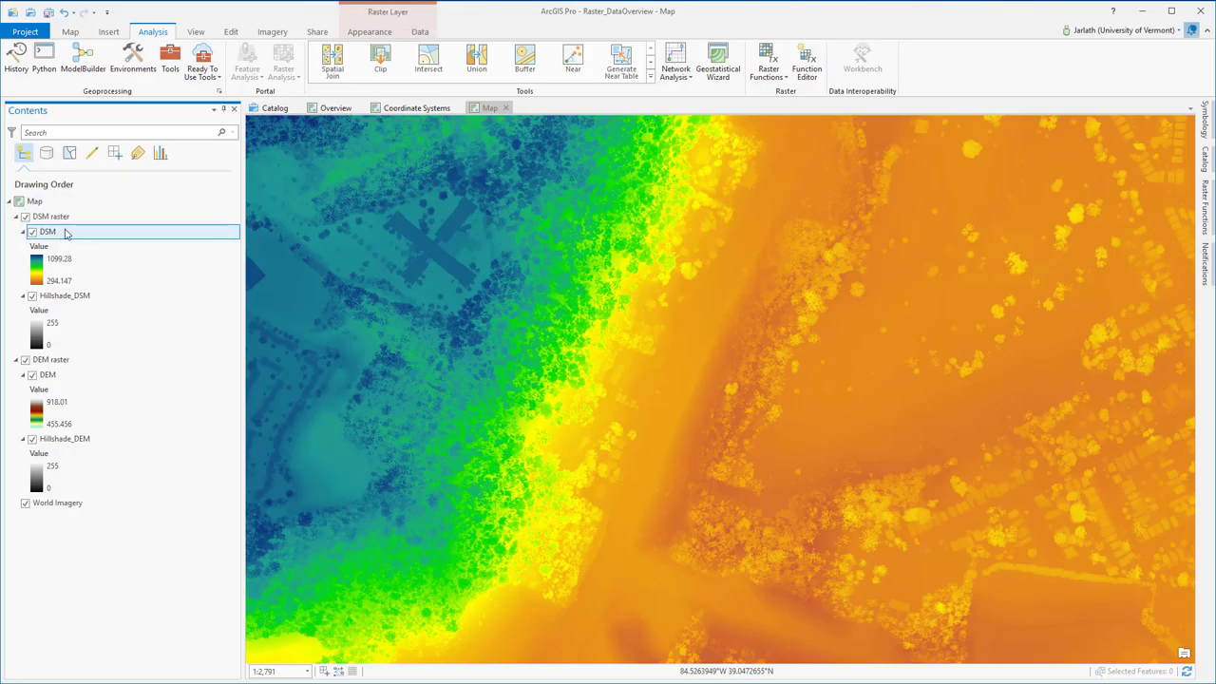
pyautogui.click(361, 34)
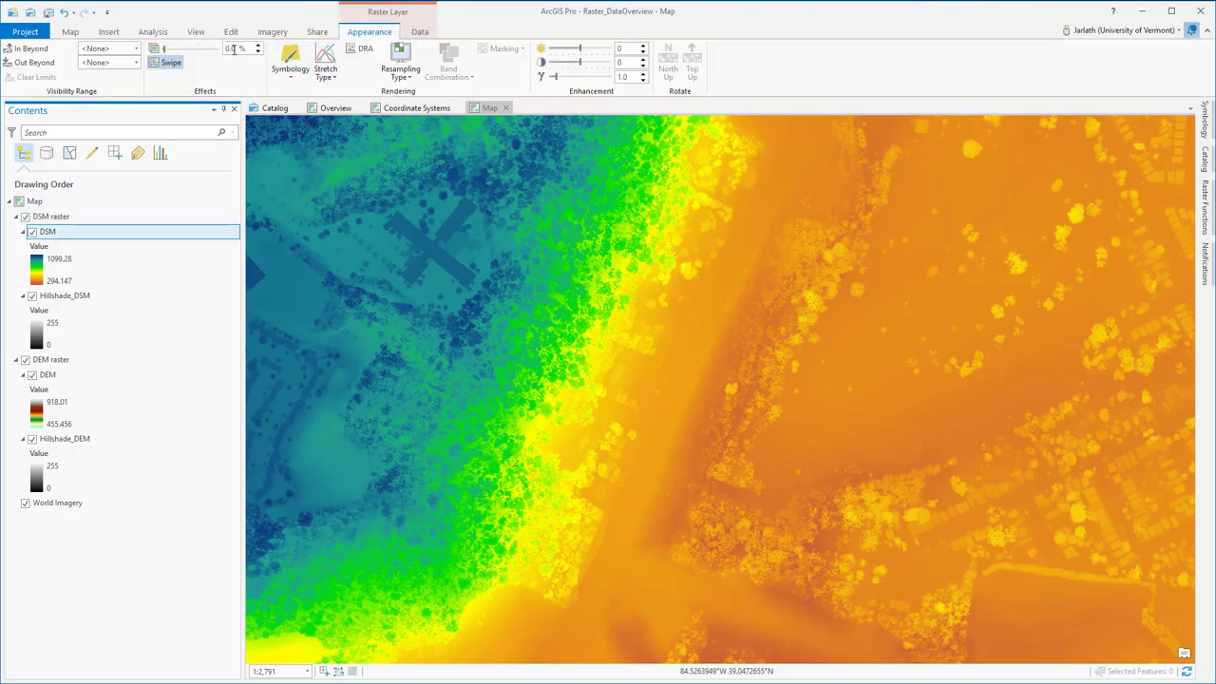
# Set the DSM layer to 50% transparency and the DEM layer to 30%.
pyautogui.moveTo(234, 49); pyautogui.dragTo(226, 53)
pyautogui.write('50')
pyautogui.press('Return')
pyautogui.click(47, 374)
pyautogui.write('30')
pyautogui.press('Return')
# Toggle the DSM raster group off and on to compare the shaded relief.
pyautogui.click(26, 217)
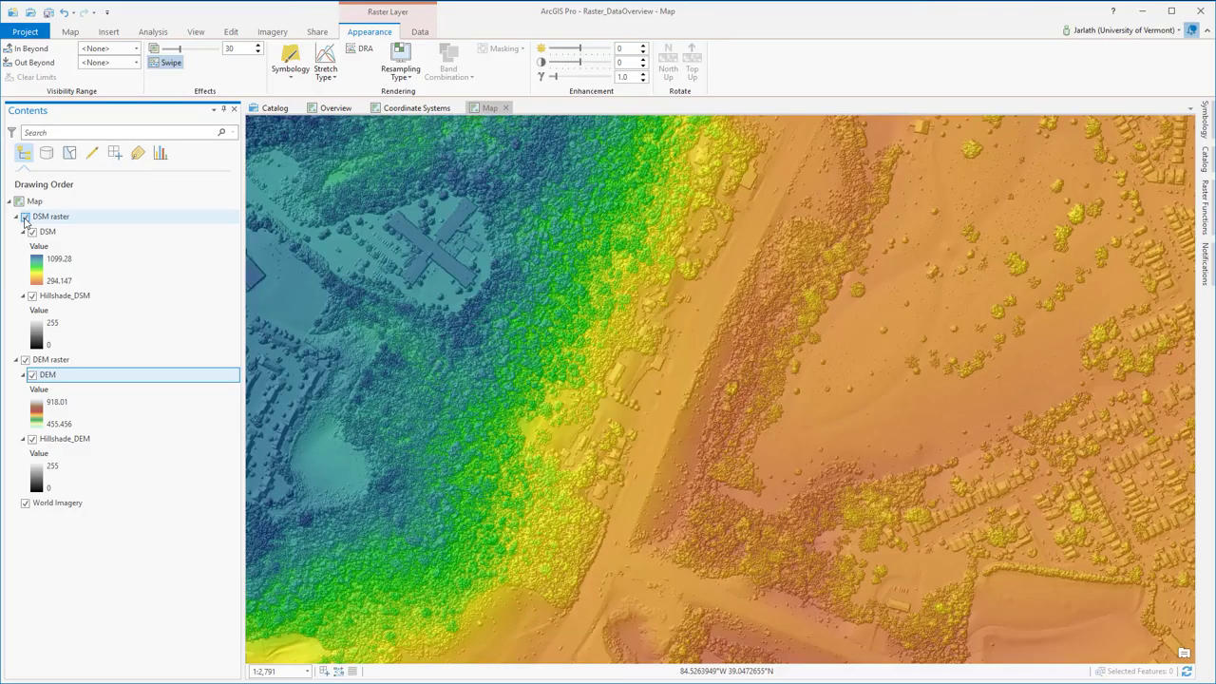
pyautogui.click(26, 218)
pyautogui.click(26, 218)
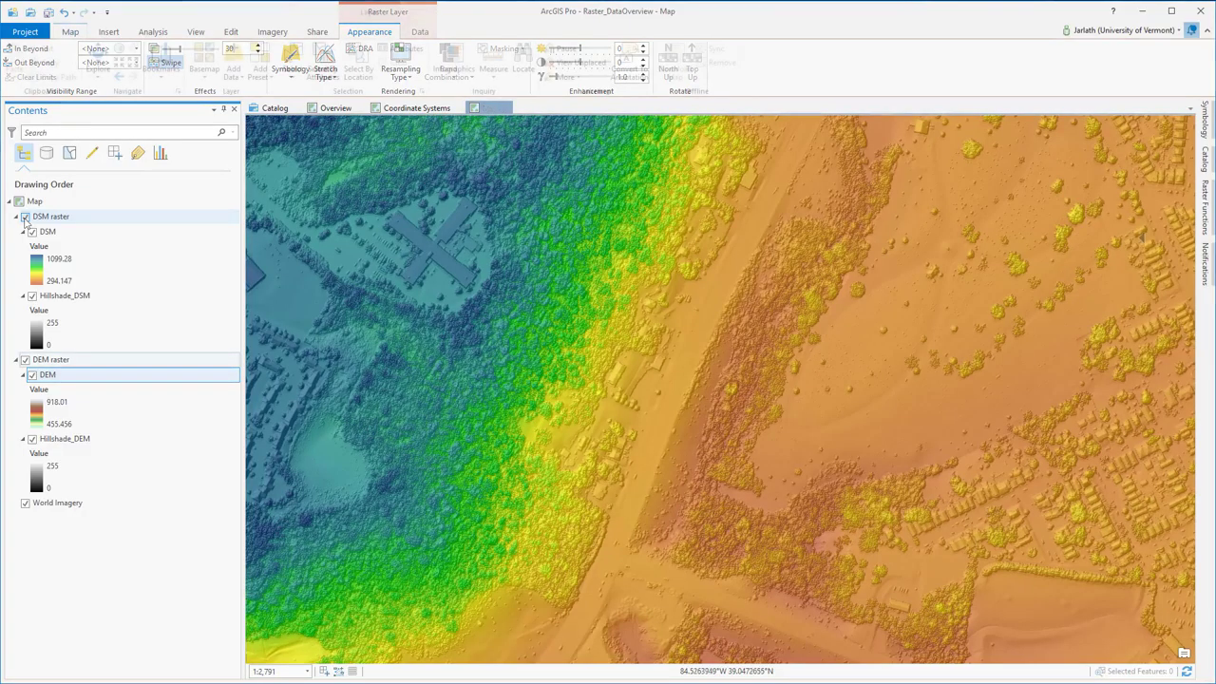
pyautogui.click(50, 359)
# Open the Calculator function from the Math category of Raster Functions.
pyautogui.click(1206, 209)
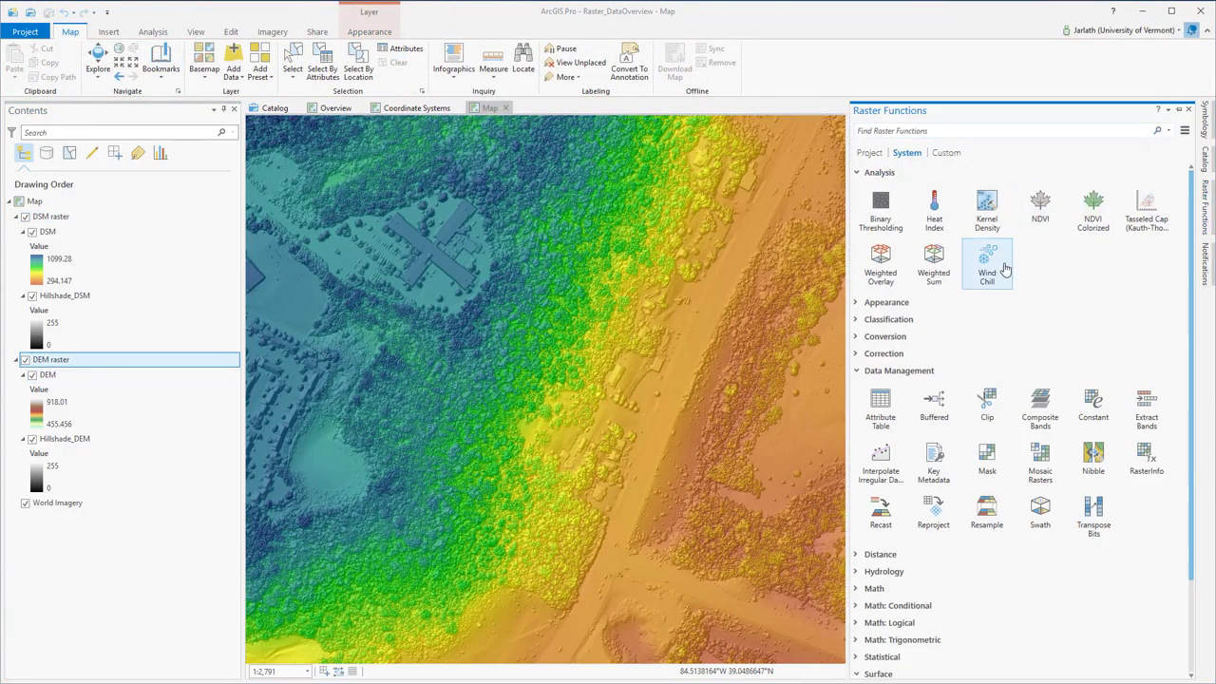
pyautogui.scroll(-2, 999, 285)
pyautogui.scroll(-2, 978, 342)
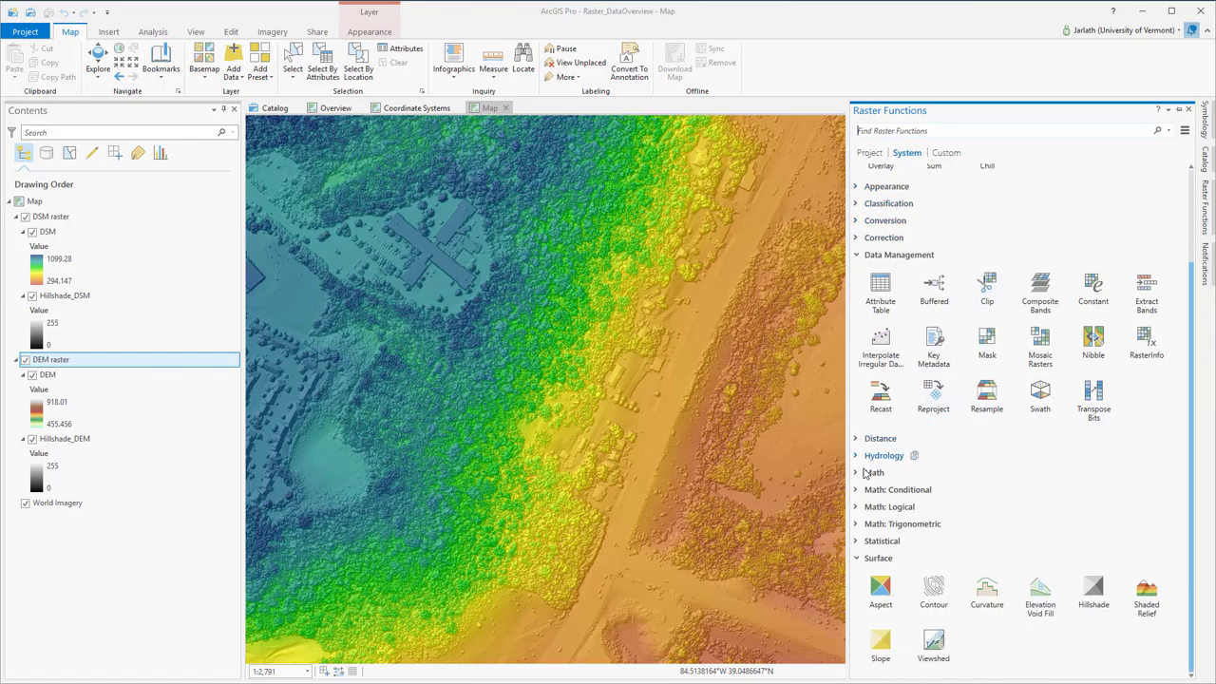
pyautogui.click(854, 479)
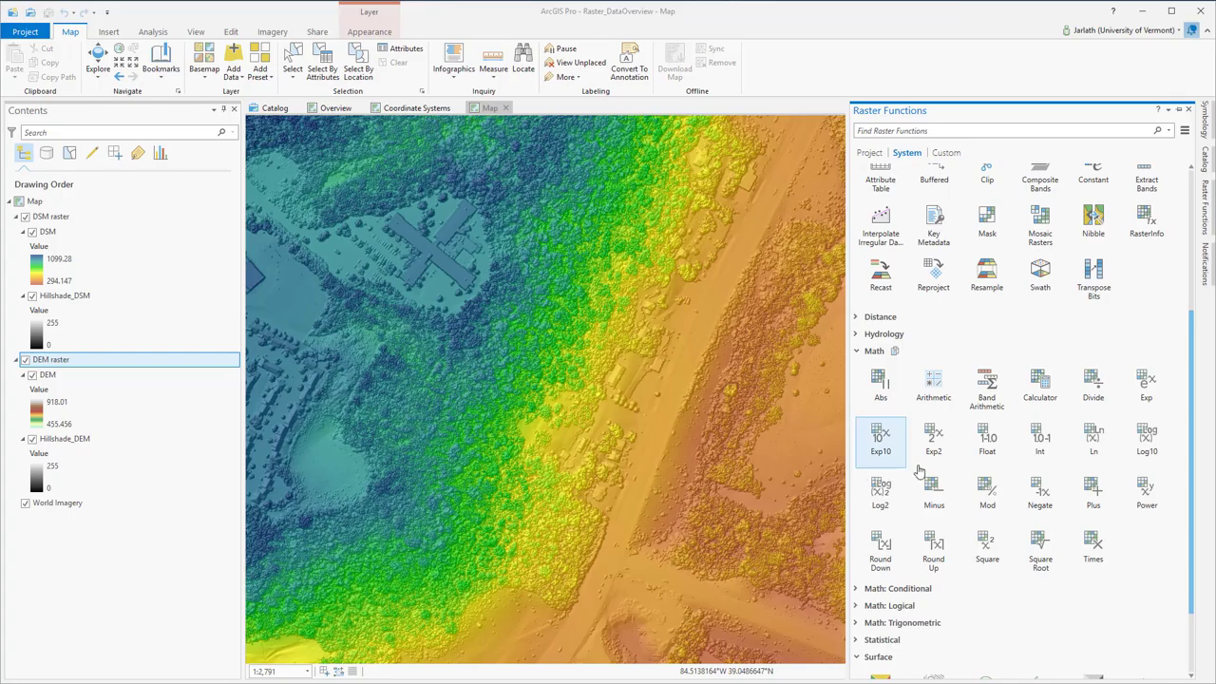
pyautogui.click(1041, 394)
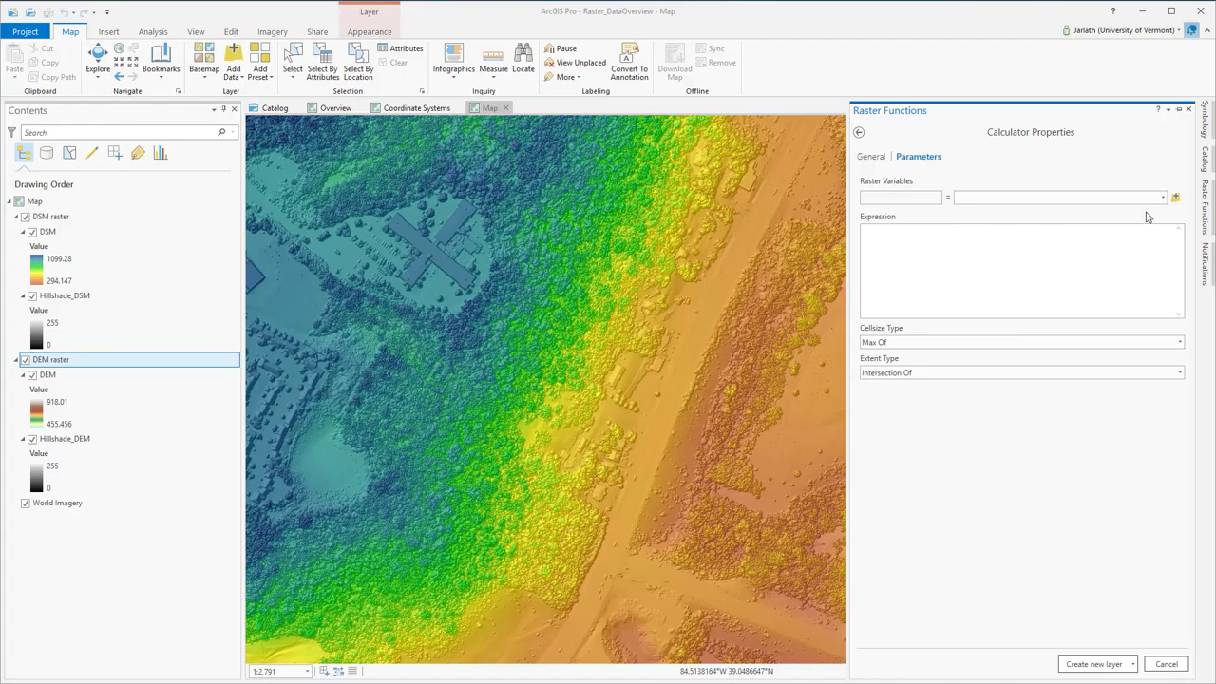
# Assign DSM raster\DSM and the DEM raster to the dsm and dem Calculator variables.
pyautogui.click(1160, 198)
pyautogui.click(1106, 217)
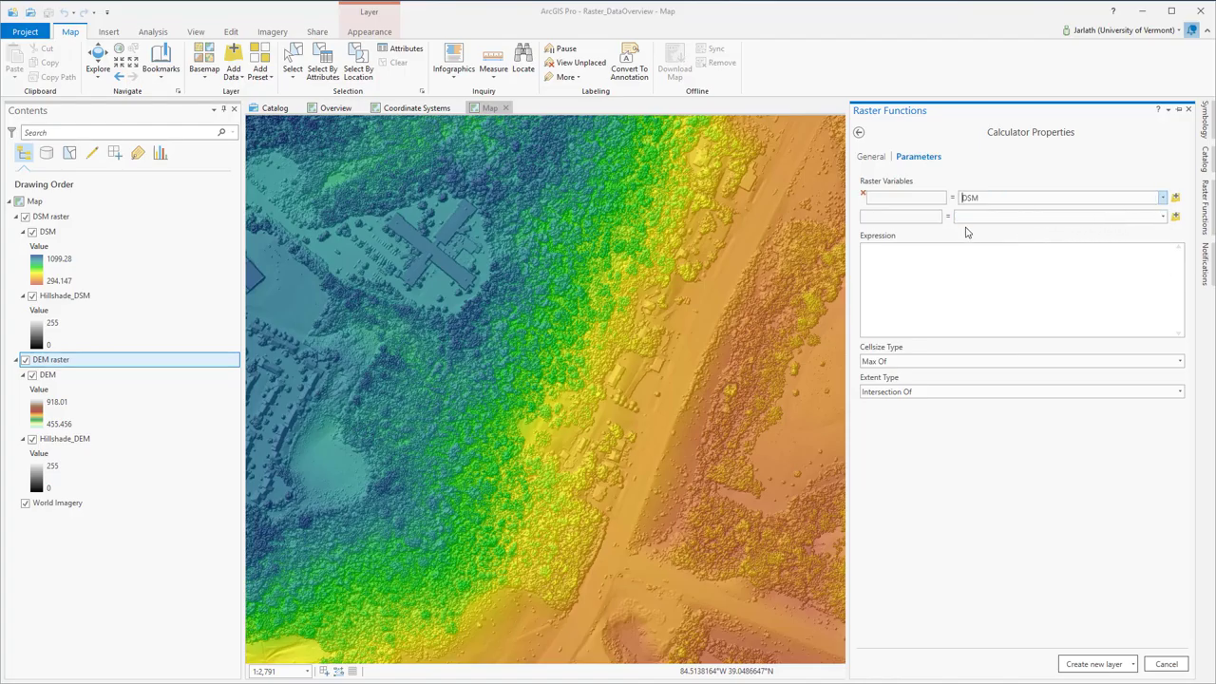
pyautogui.click(918, 198)
pyautogui.click(937, 215)
pyautogui.write('dem')
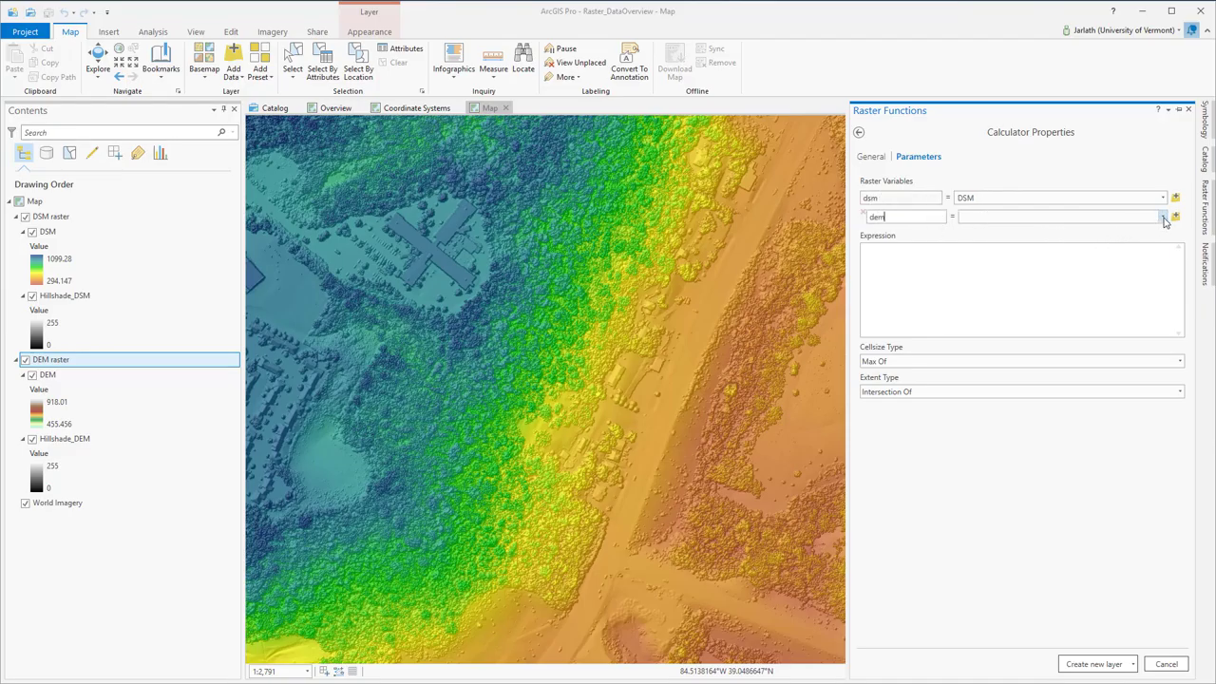
pyautogui.click(1161, 216)
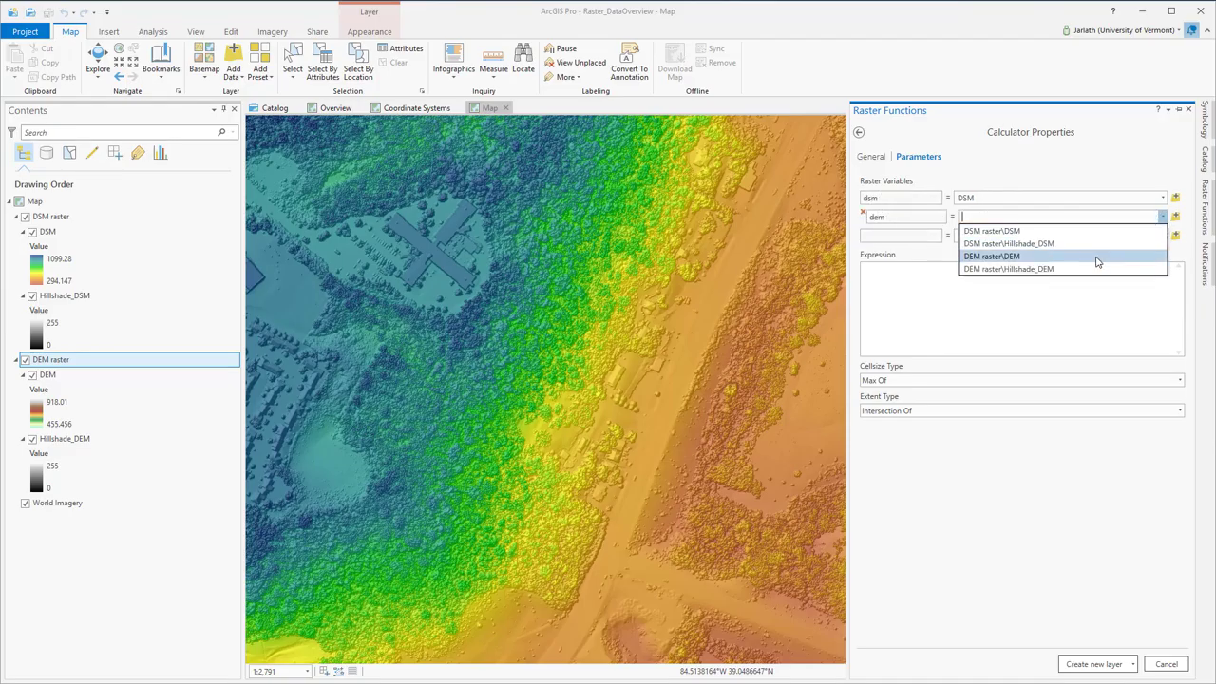
pyautogui.click(1020, 260)
# Enter the expression dsm-dem and create the Calculator_DSM_DEM layer.
pyautogui.write('dsm')
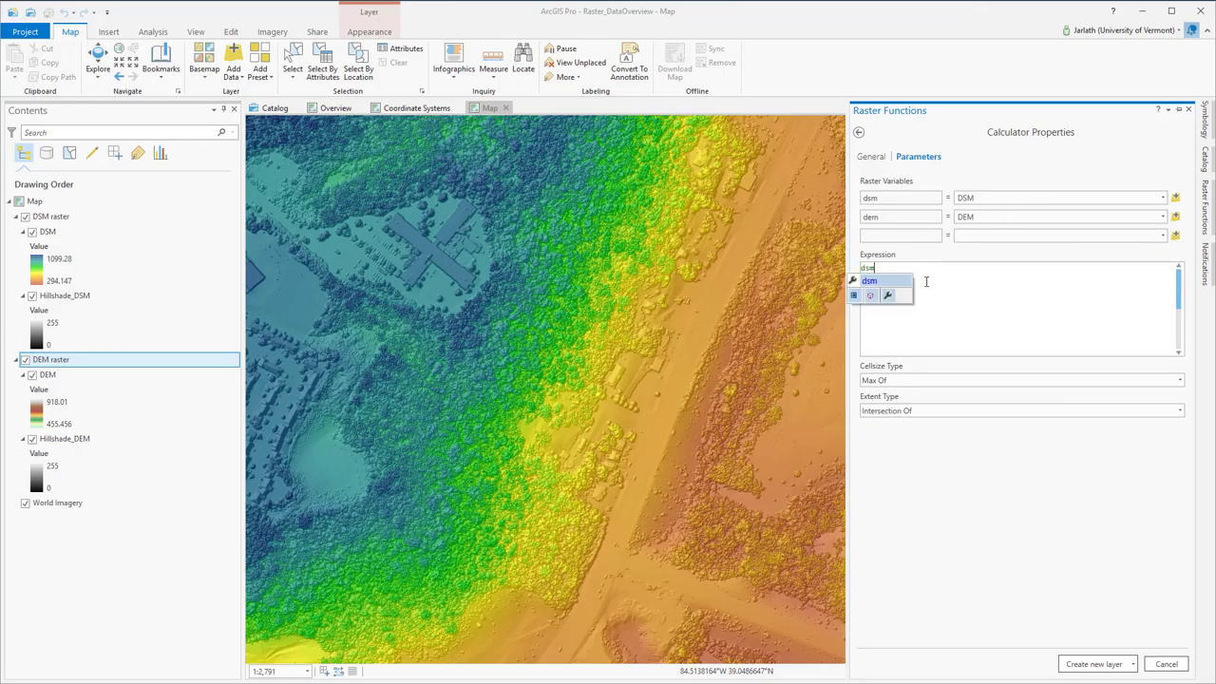
pyautogui.write('-dem')
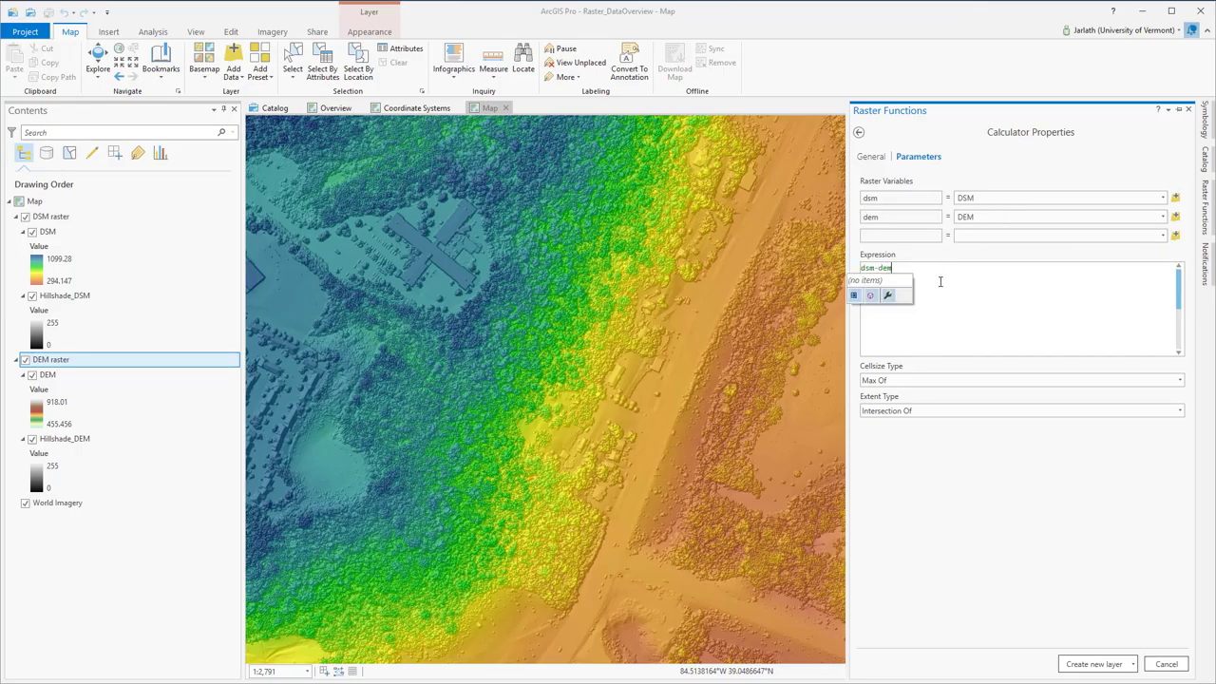
pyautogui.click(943, 282)
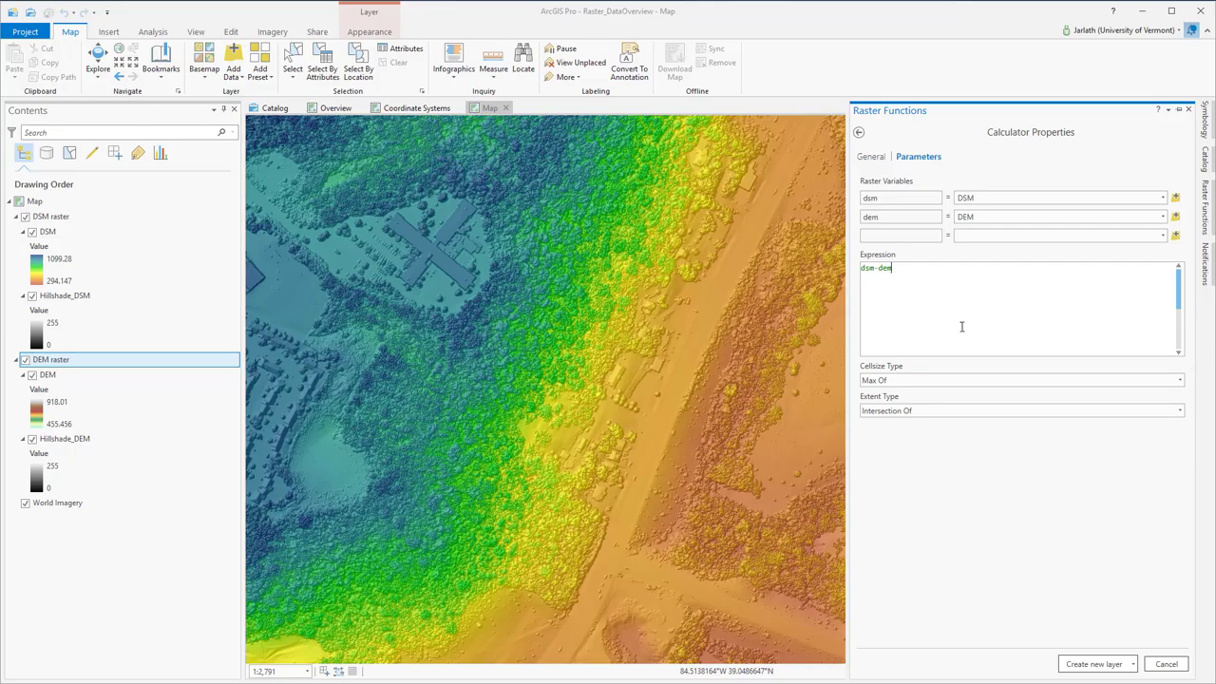
pyautogui.click(1080, 665)
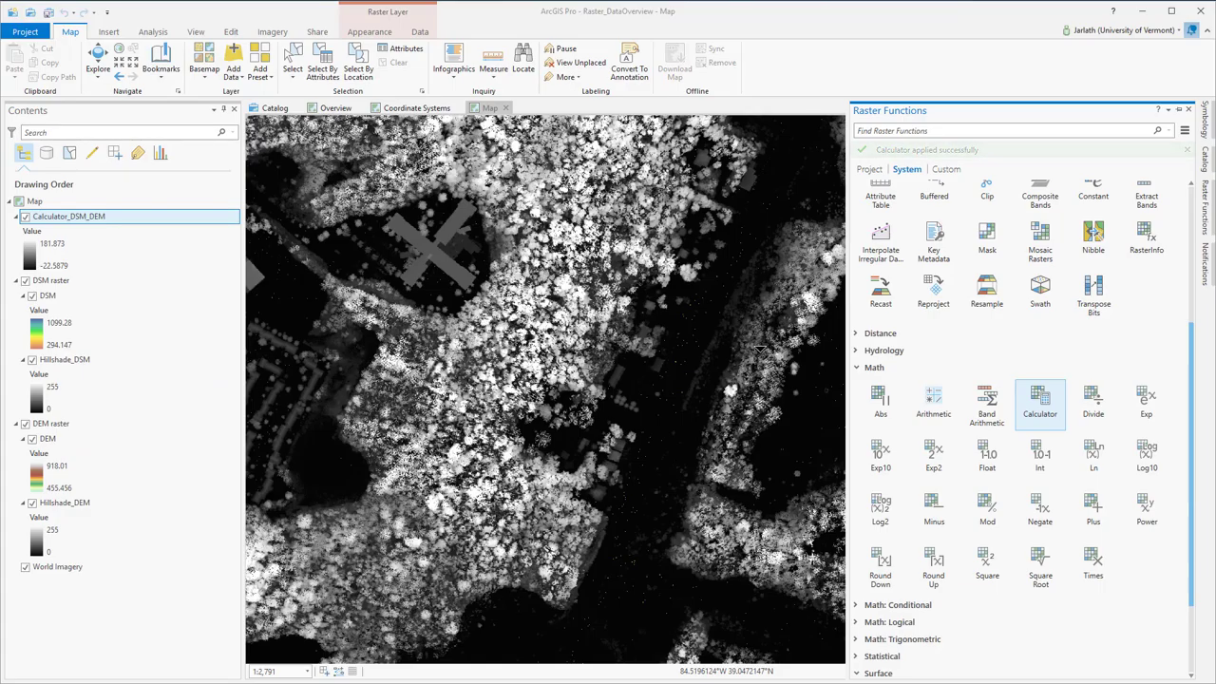
# Toggle background-value display and apply the cyan-to-magenta ramp to Calculator_DSM_DEM.
pyautogui.click(1207, 124)
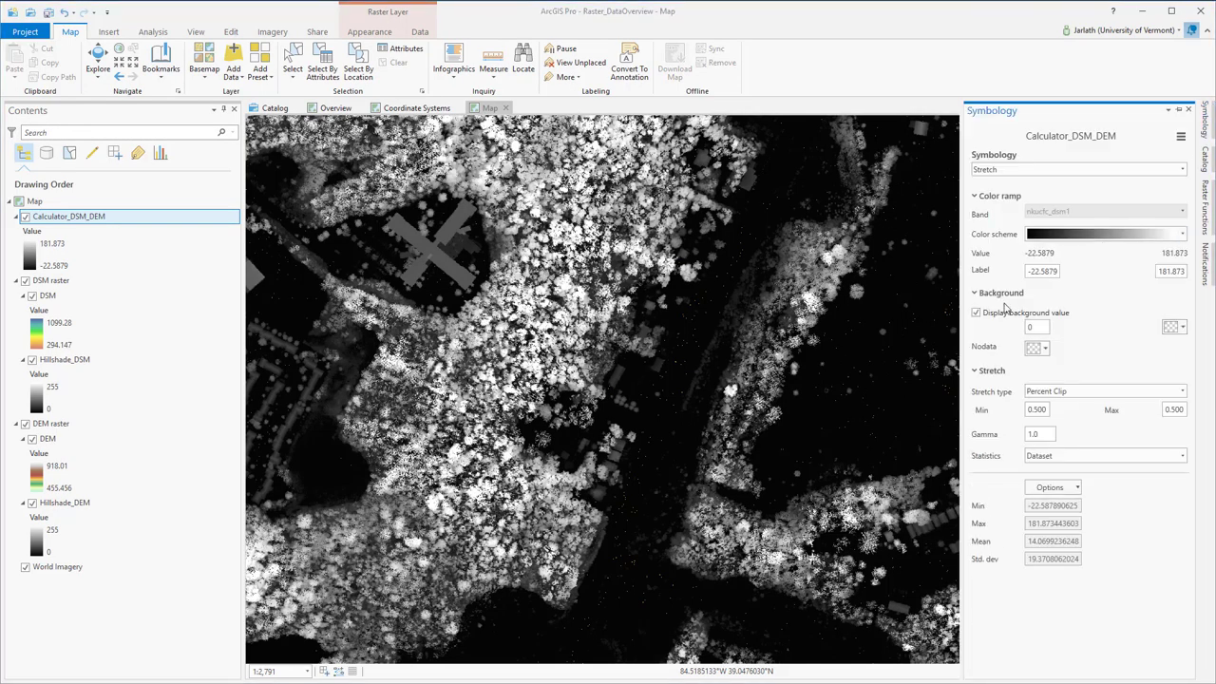
pyautogui.click(976, 314)
pyautogui.click(1181, 234)
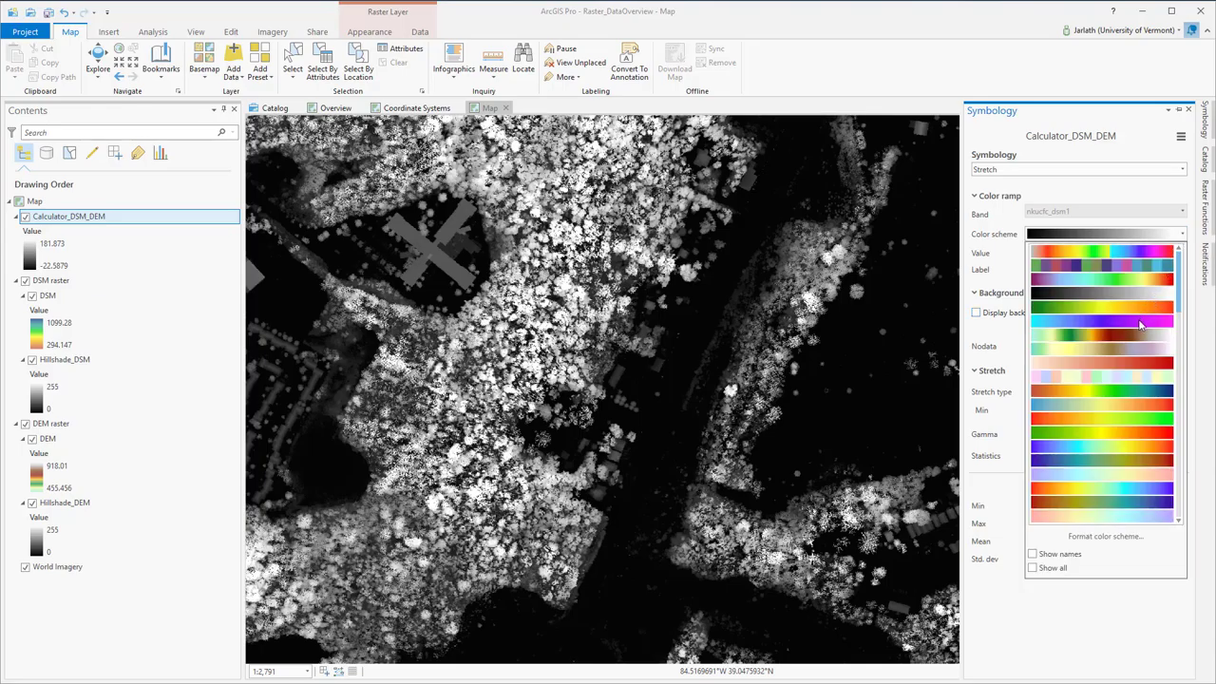
pyautogui.click(1140, 324)
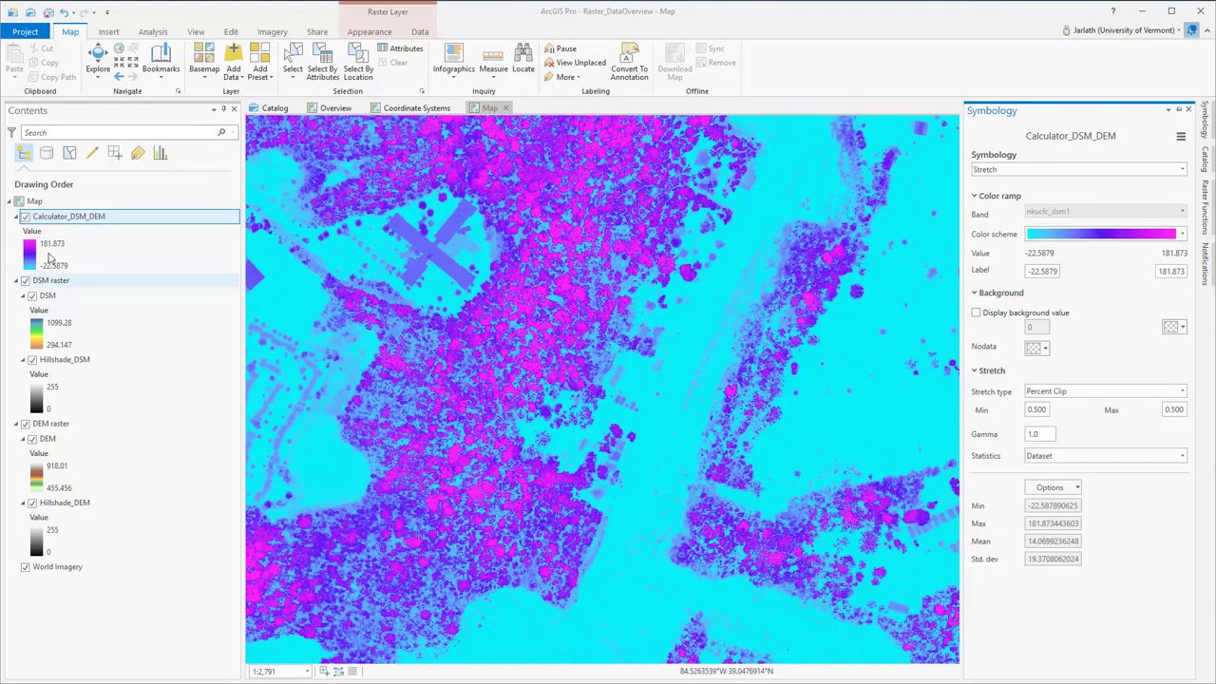
pyautogui.click(74, 218)
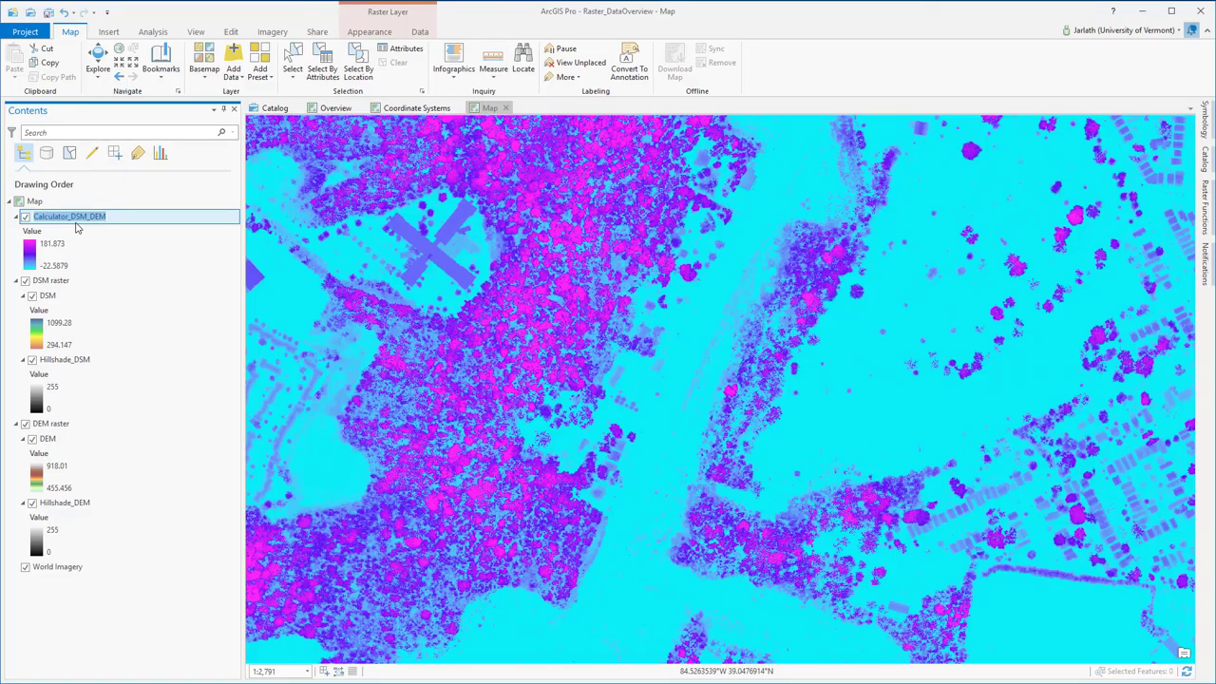
# Rename the height layer to nDSM and pan across the raster.
pyautogui.write('nDSM')
pyautogui.press('Return')
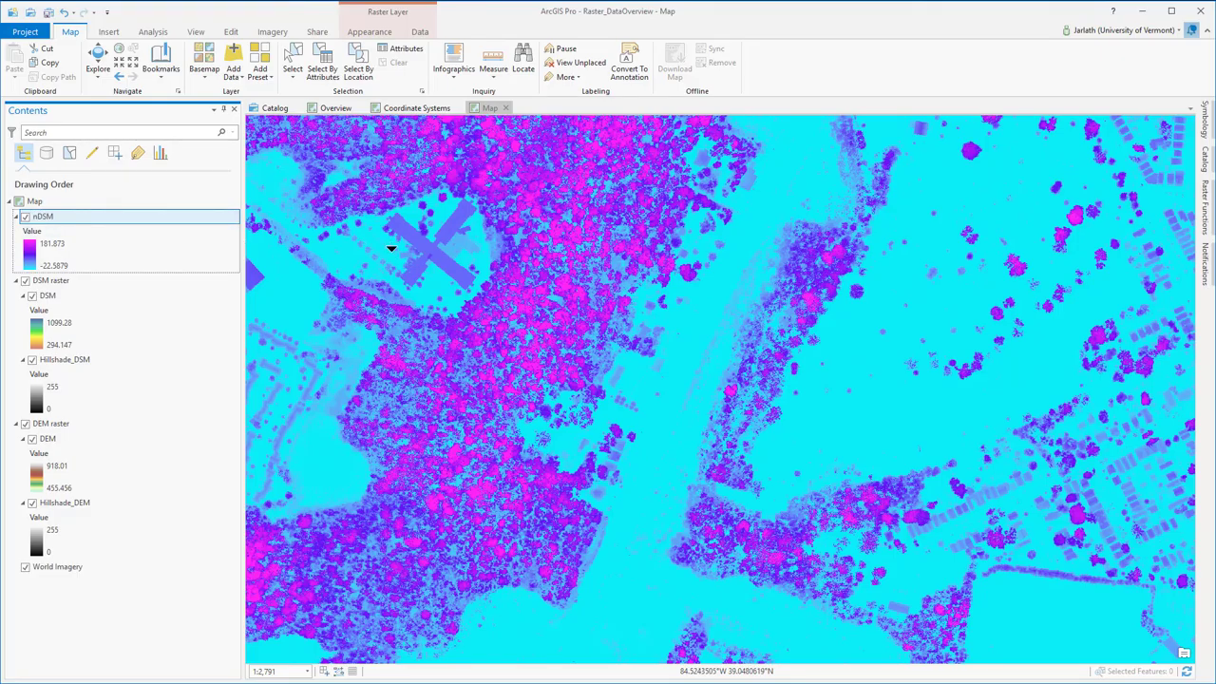
pyautogui.click(98, 59)
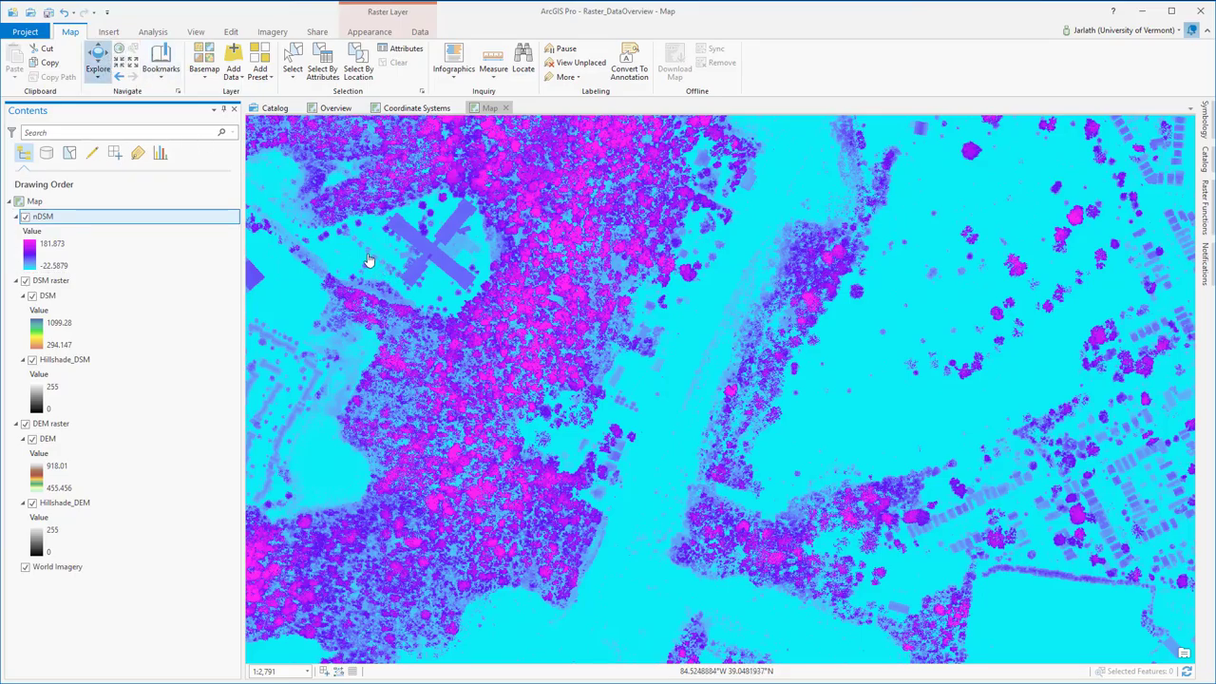
pyautogui.moveTo(367, 261); pyautogui.dragTo(638, 432)
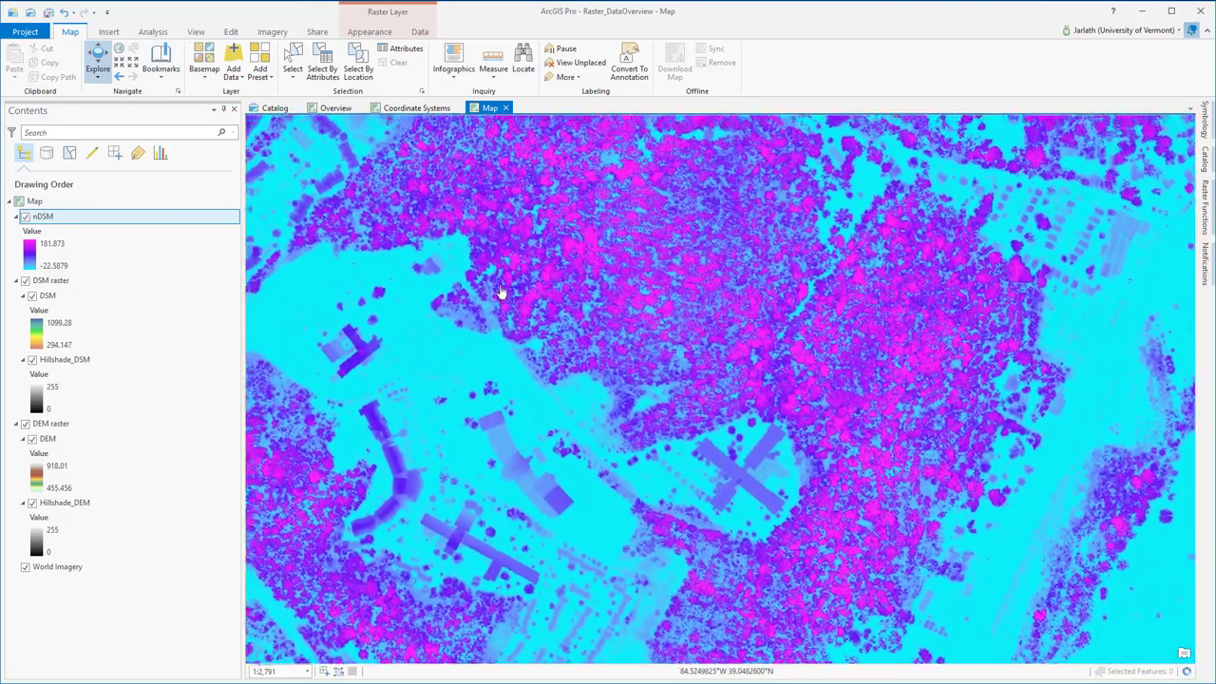
pyautogui.moveTo(503, 290); pyautogui.dragTo(741, 323)
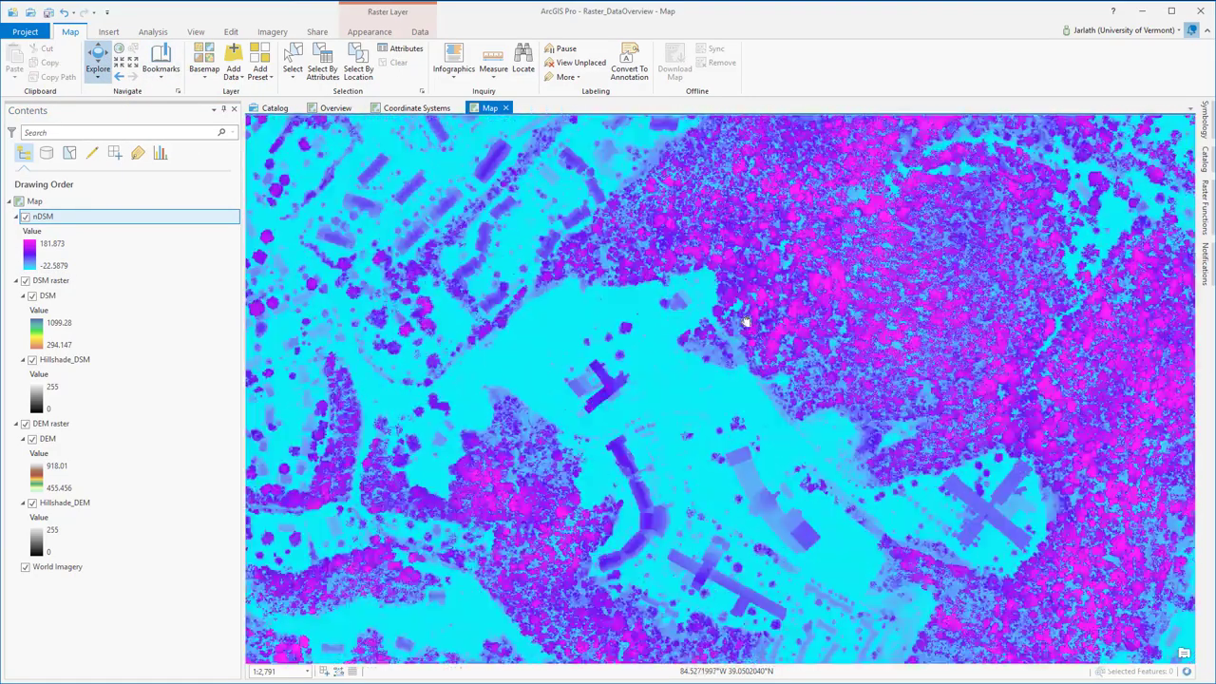
pyautogui.moveTo(482, 281); pyautogui.dragTo(700, 239)
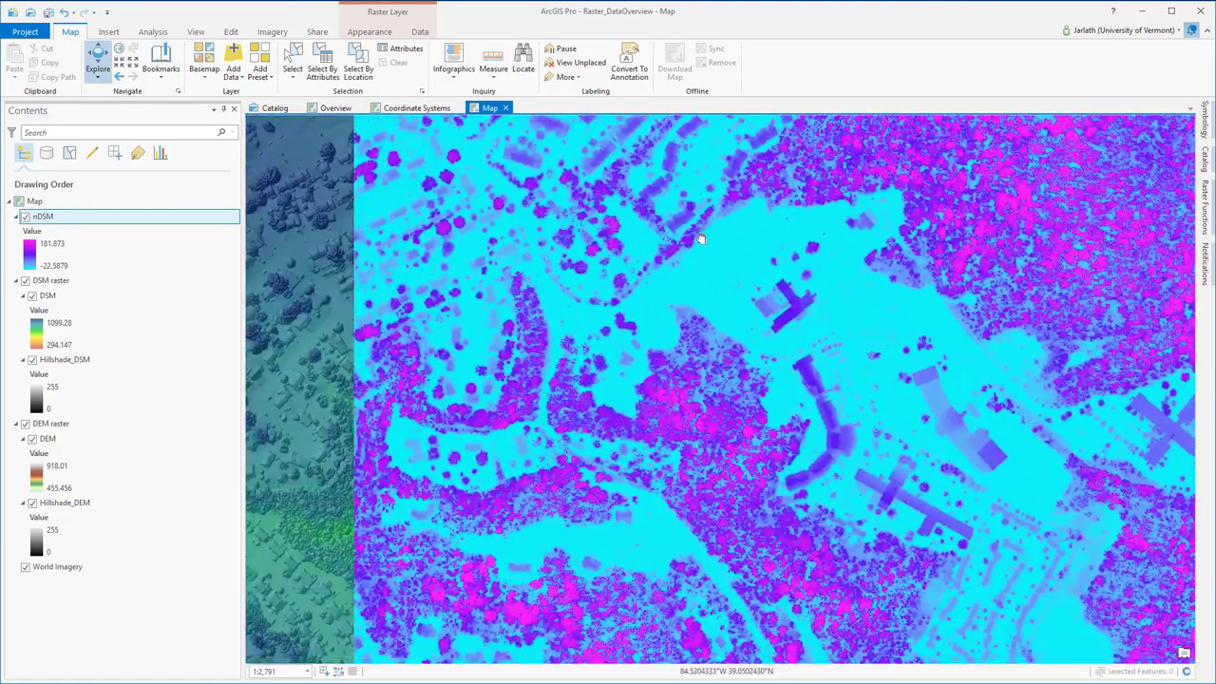
# Toggle nDSM off and on against the DSM, leaving it hidden.
pyautogui.click(26, 216)
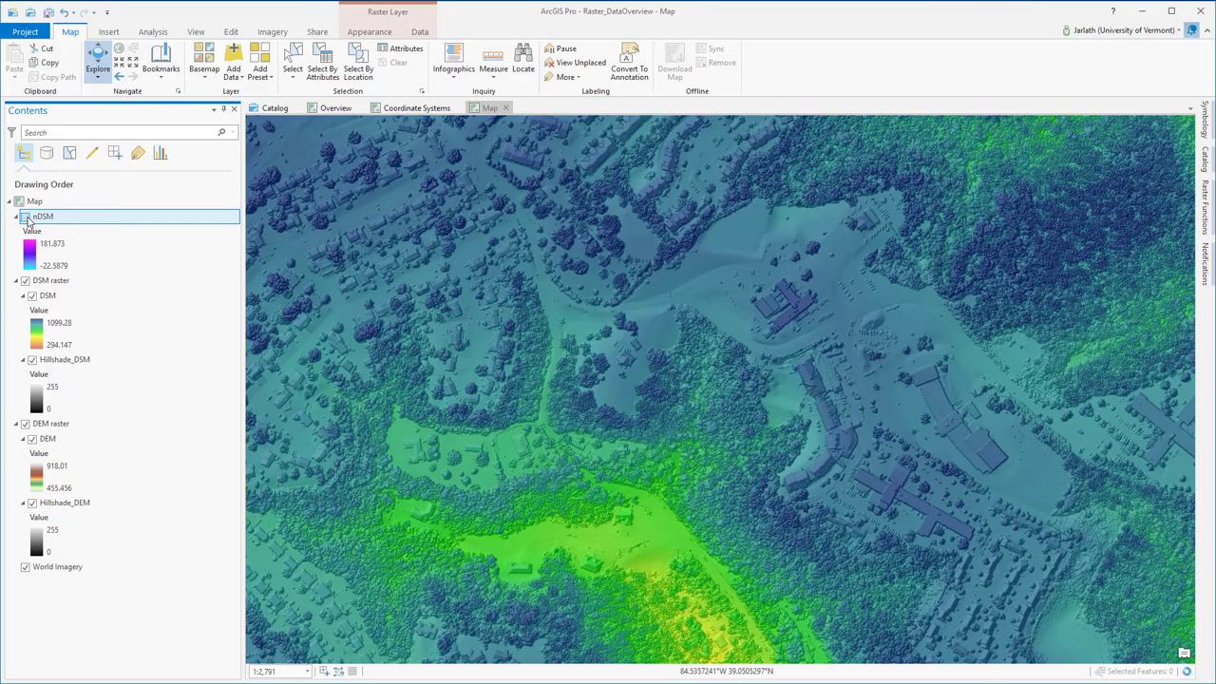
pyautogui.click(25, 217)
pyautogui.scroll(3, 535, 355)
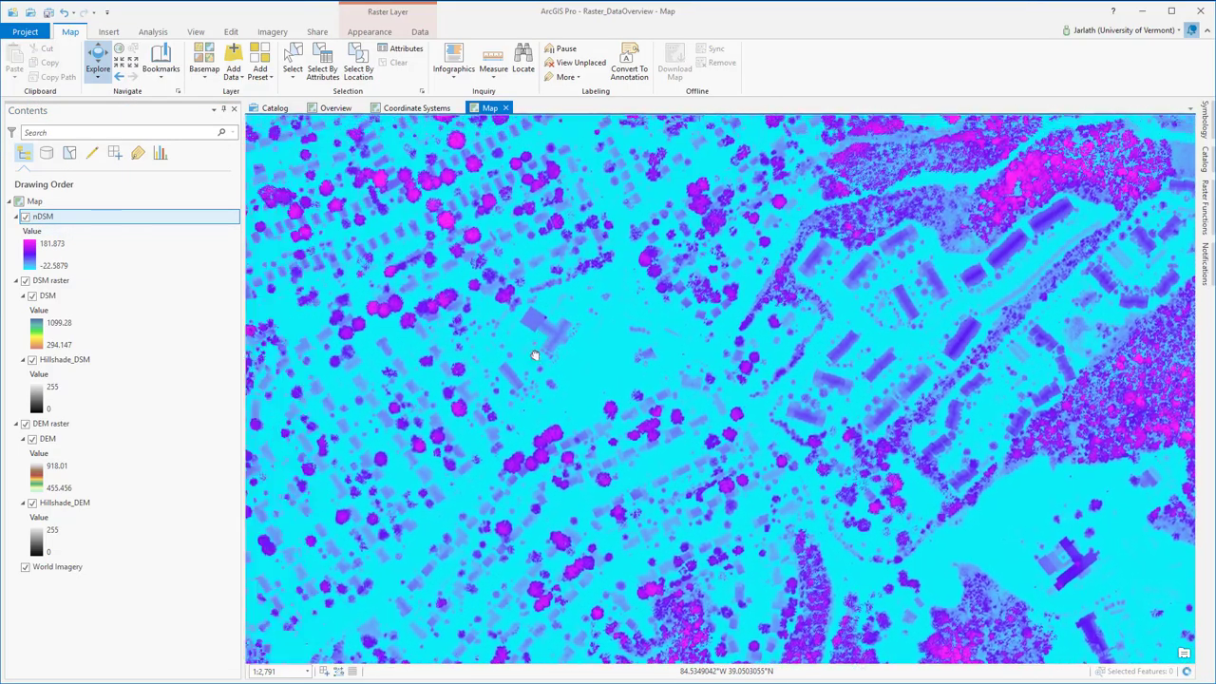
pyautogui.moveTo(535, 355); pyautogui.dragTo(516, 402)
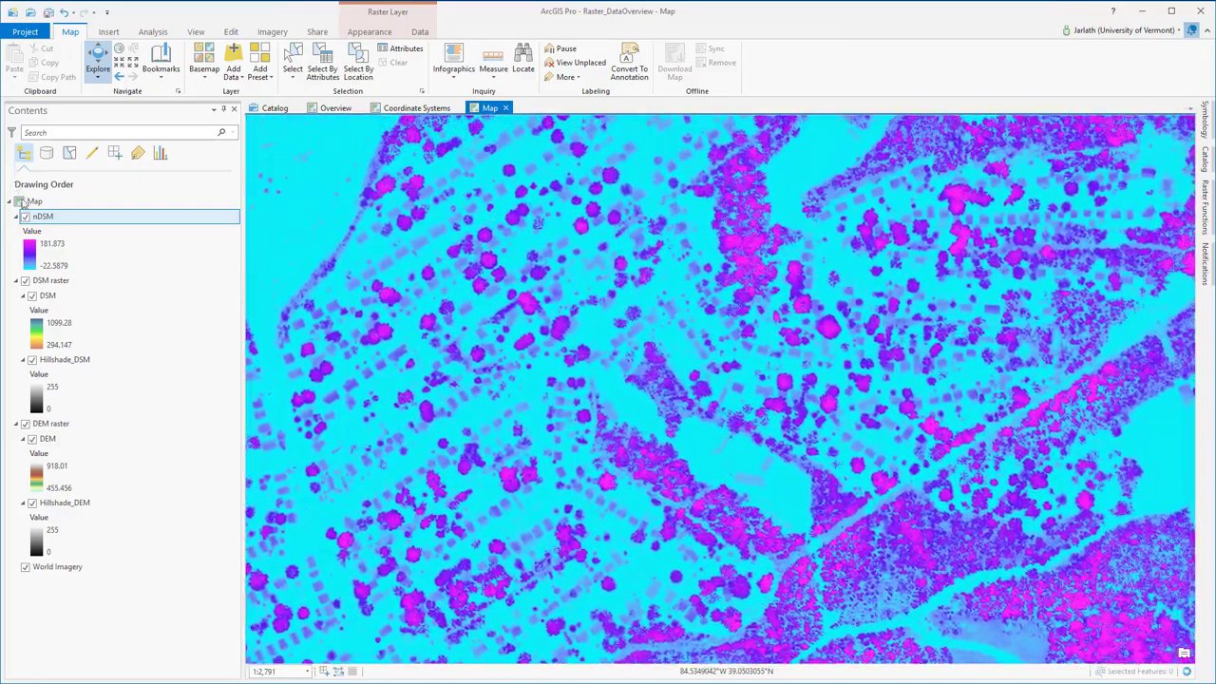
pyautogui.click(26, 216)
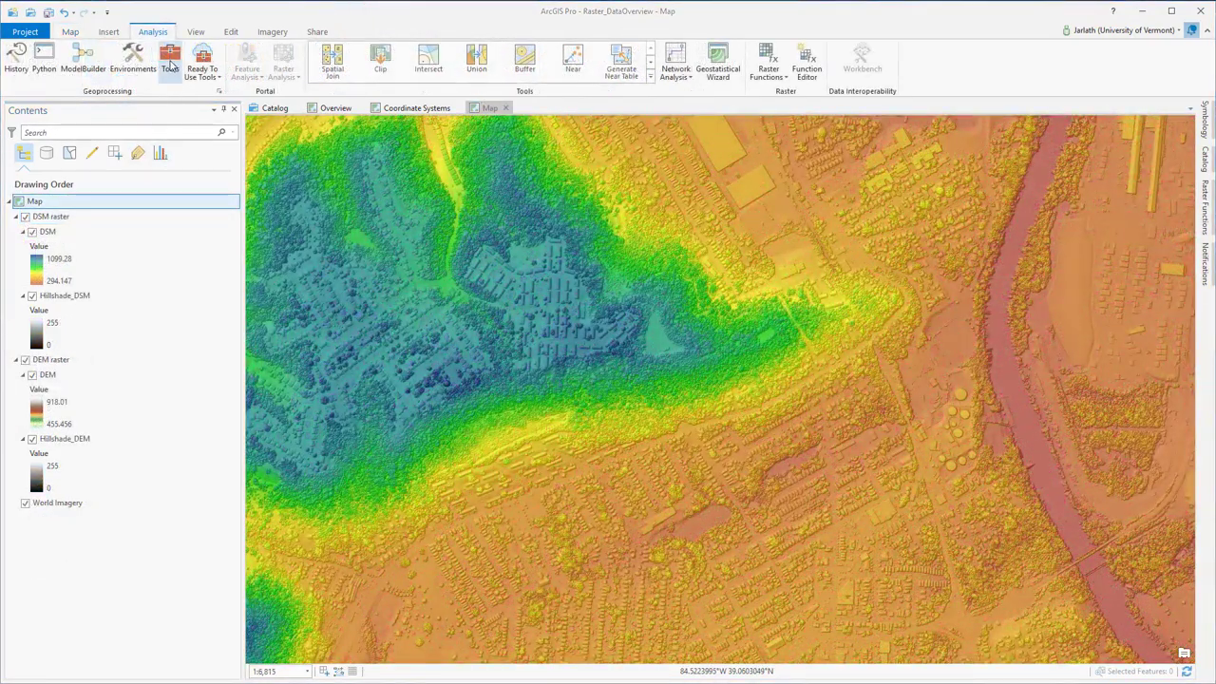
# In the Raster Calculator tool, build the expression "DSM raster\DSM" - "DEM raster\DEM".
pyautogui.click(170, 63)
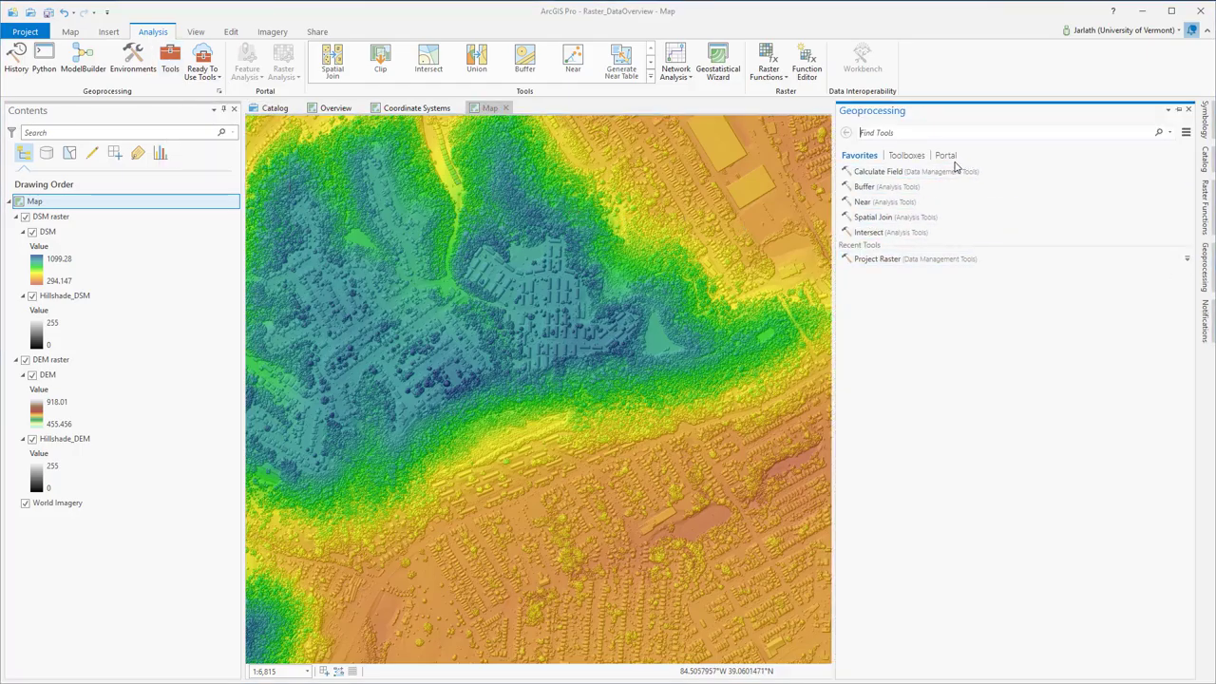
pyautogui.write('raster')
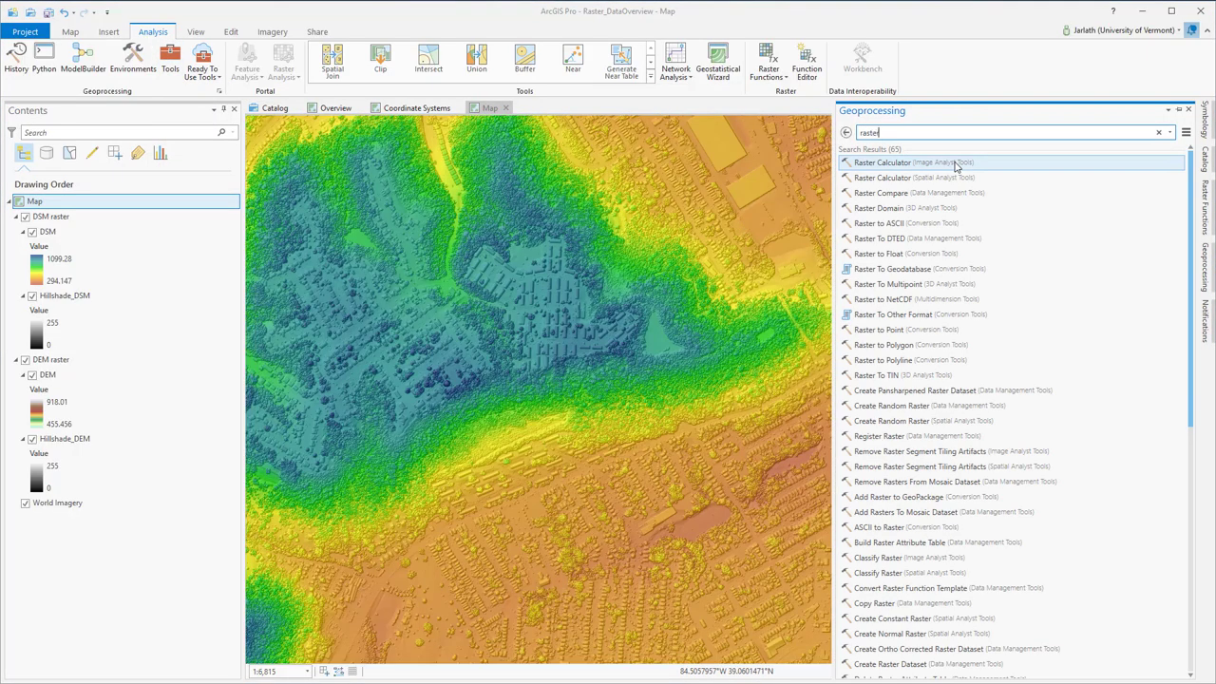
pyautogui.click(955, 169)
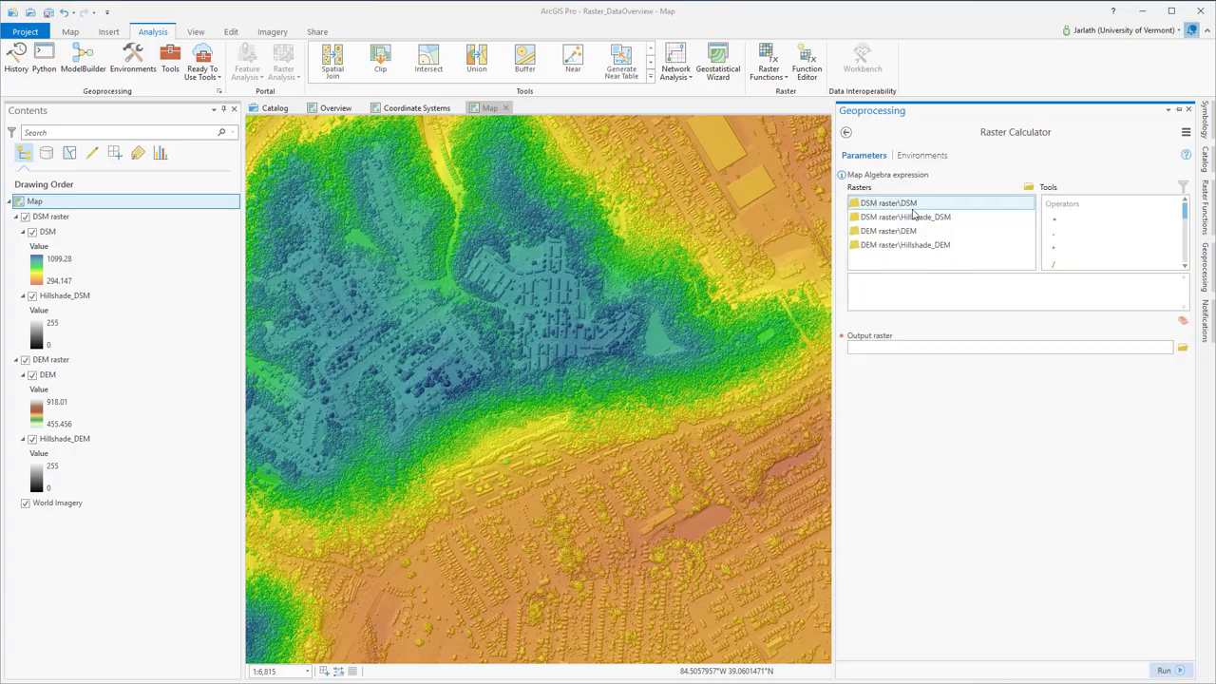
pyautogui.doubleClick(903, 208)
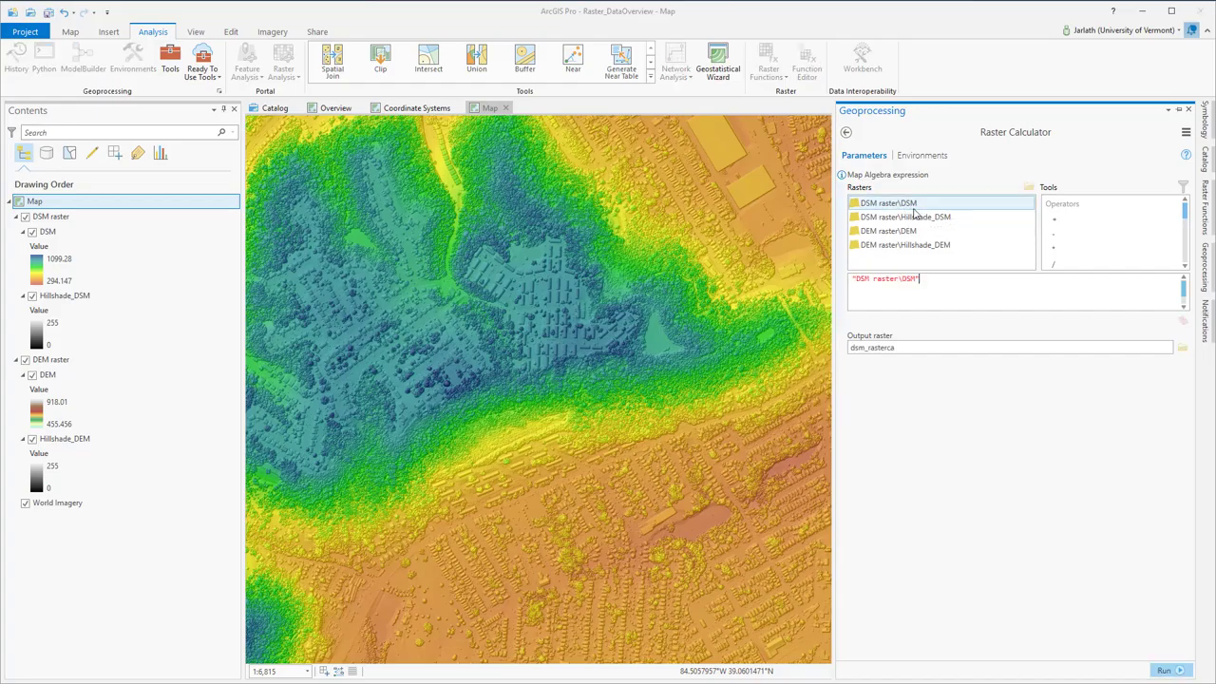
pyautogui.doubleClick(1053, 232)
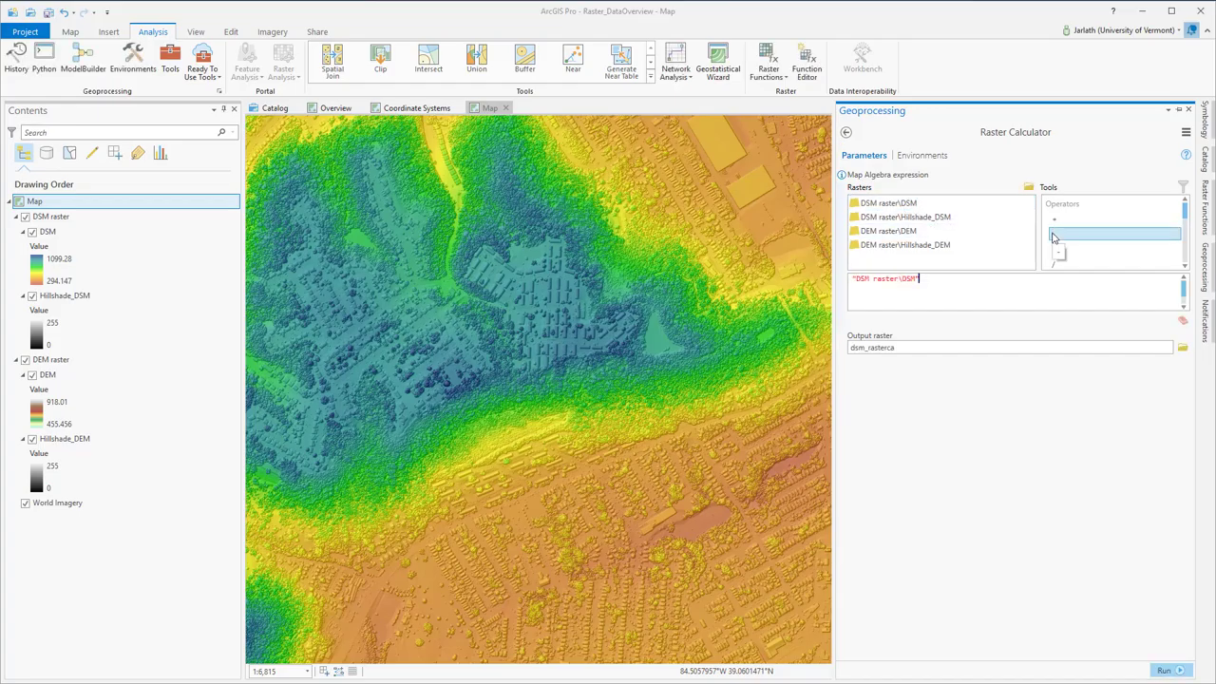
pyautogui.doubleClick(912, 233)
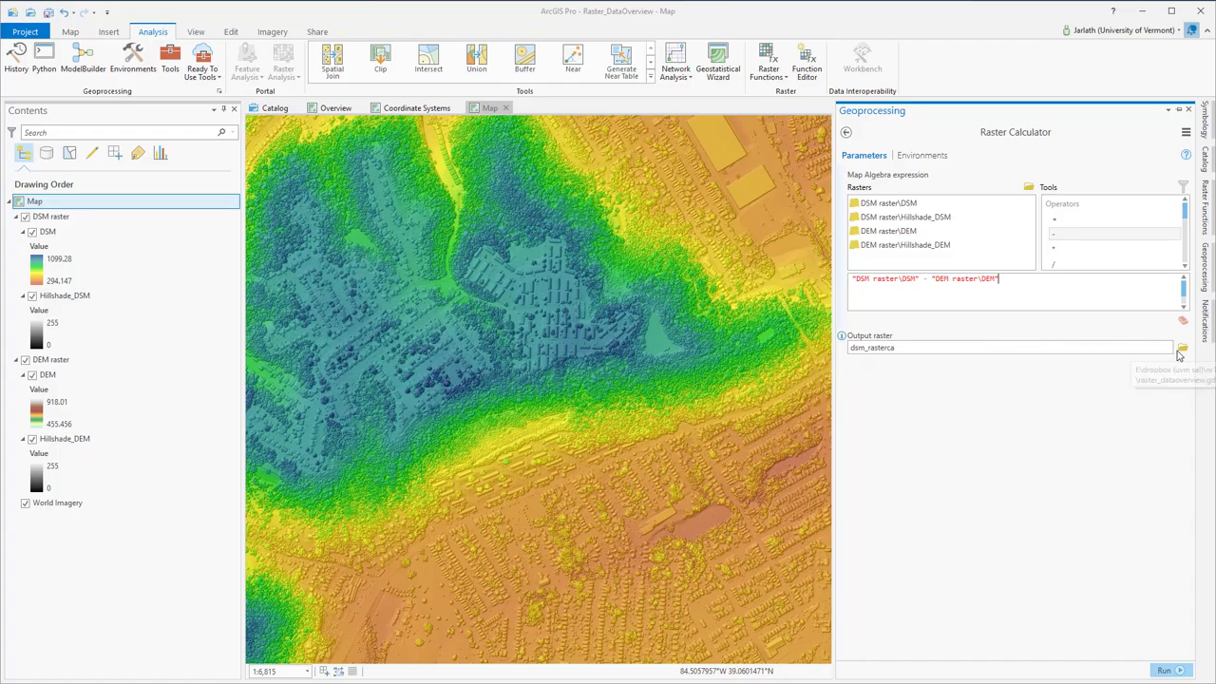
# Name the output raster ndsm in the project geodatabase and save it.
pyautogui.click(1184, 350)
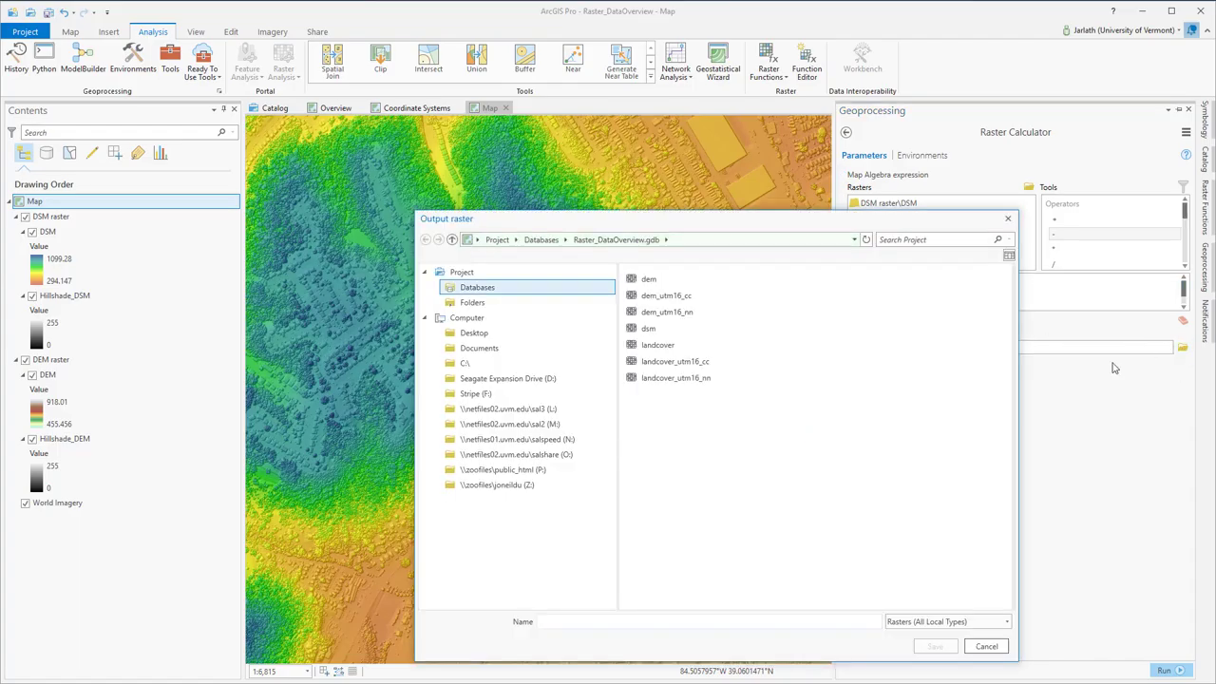
pyautogui.click(572, 623)
pyautogui.write('r')
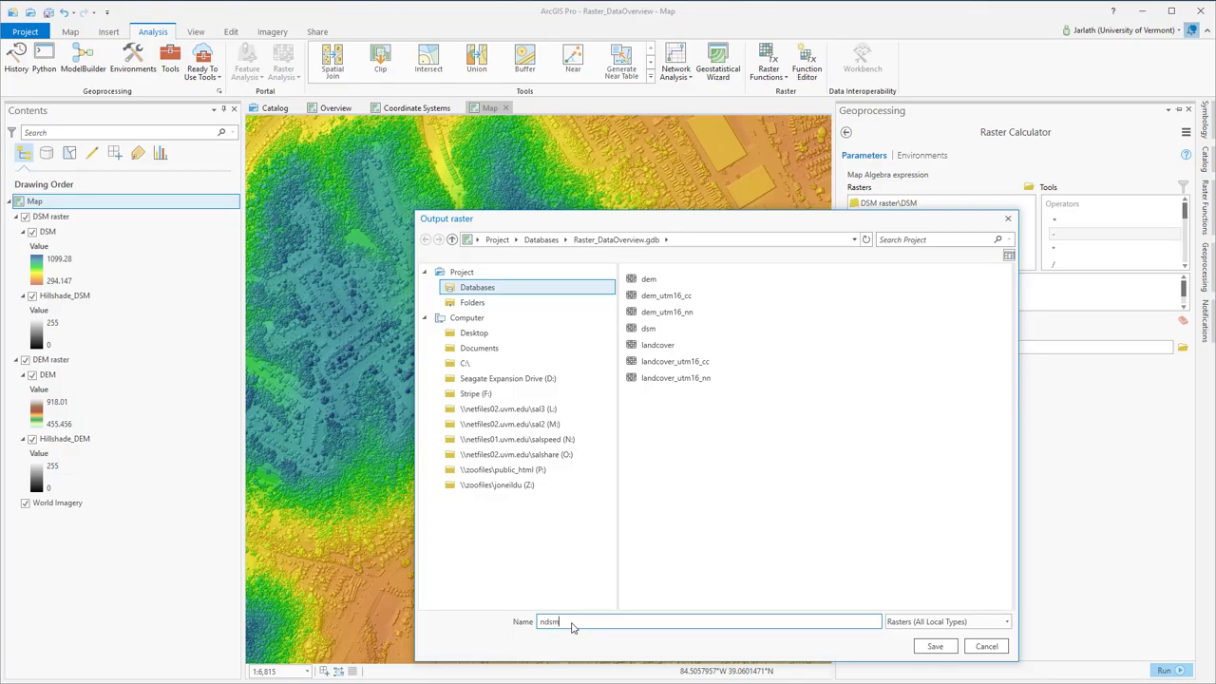
pyautogui.click(931, 646)
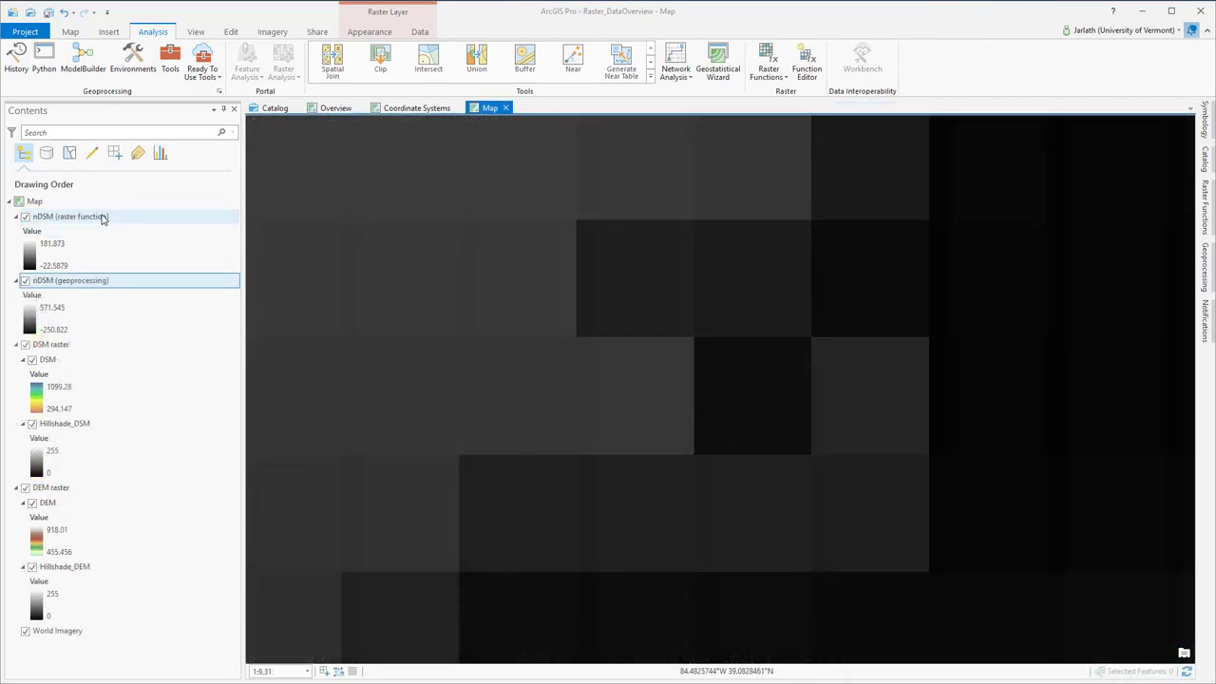
# Check the nDSM (raster function) layer's source location and its dsm dataset in Properties.
pyautogui.rightClick(103, 217)
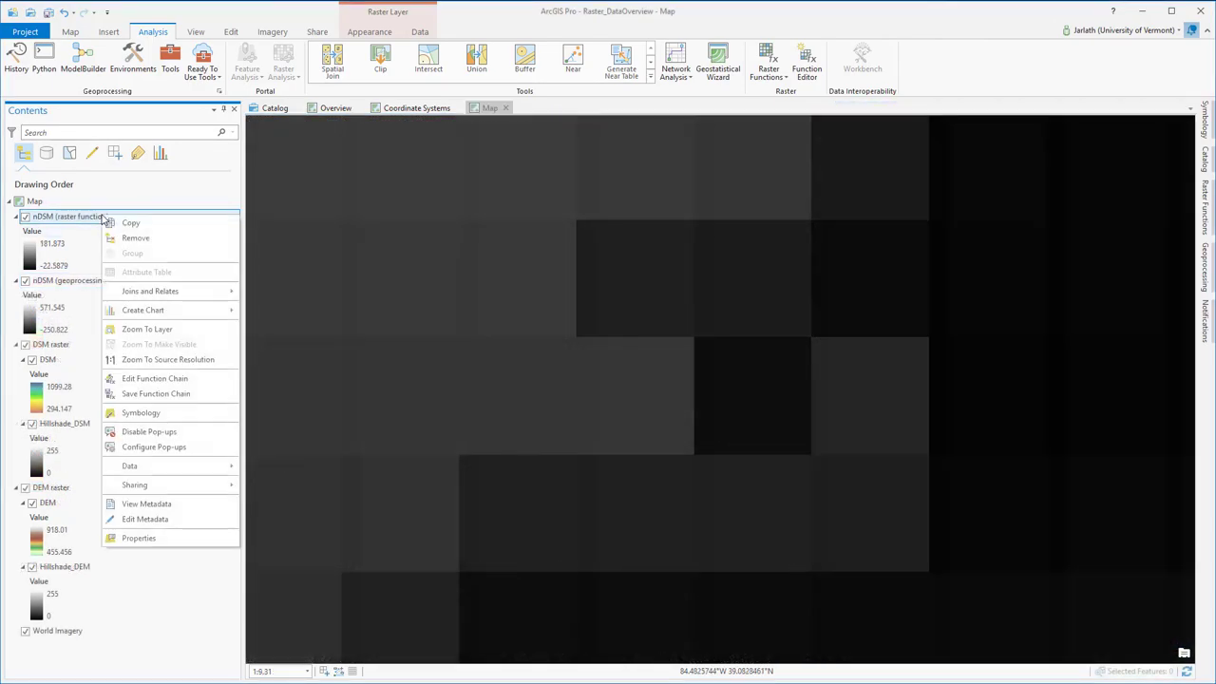
pyautogui.click(139, 539)
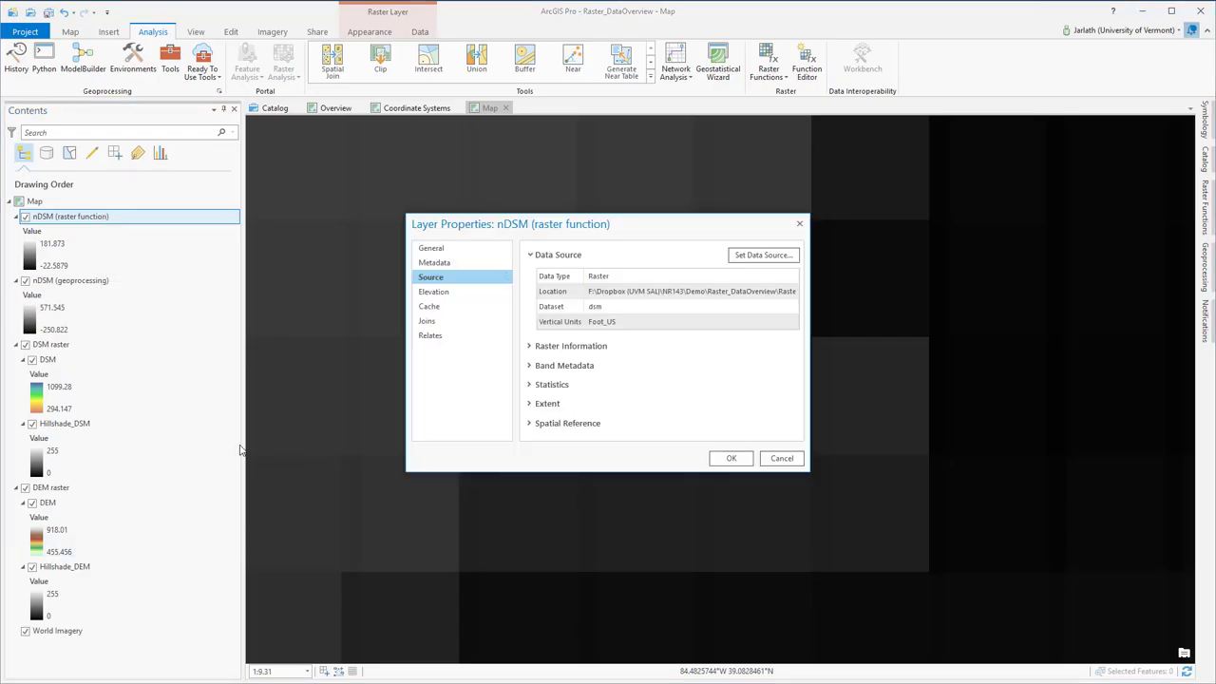
pyautogui.click(655, 292)
pyautogui.moveTo(657, 291); pyautogui.dragTo(808, 291)
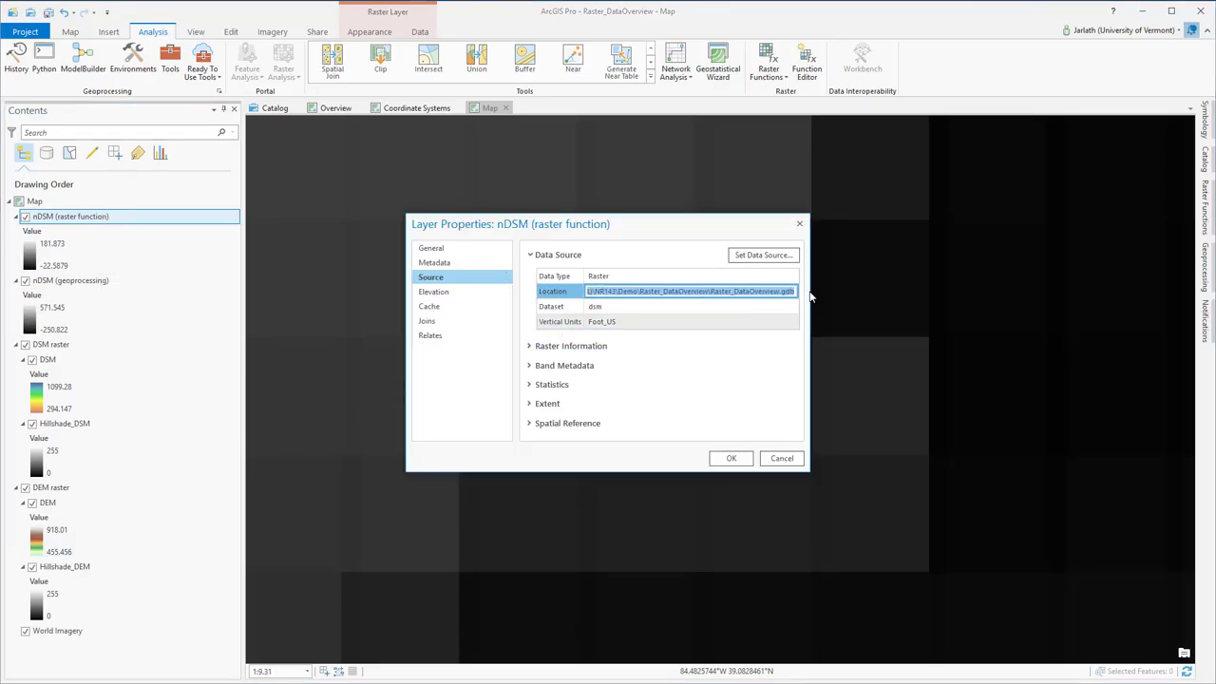
pyautogui.click(601, 306)
pyautogui.doubleClick(601, 306)
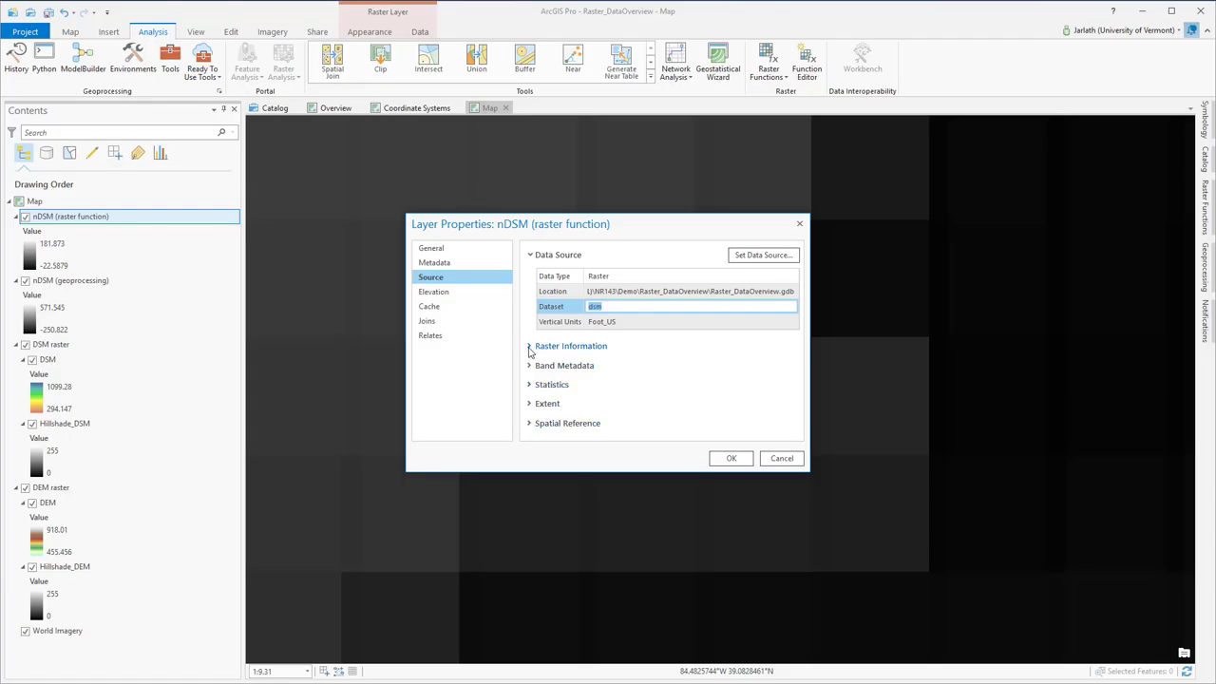
# Review the layer's statistics, not yet calculated, and its raster information, then close Properties.
pyautogui.click(530, 385)
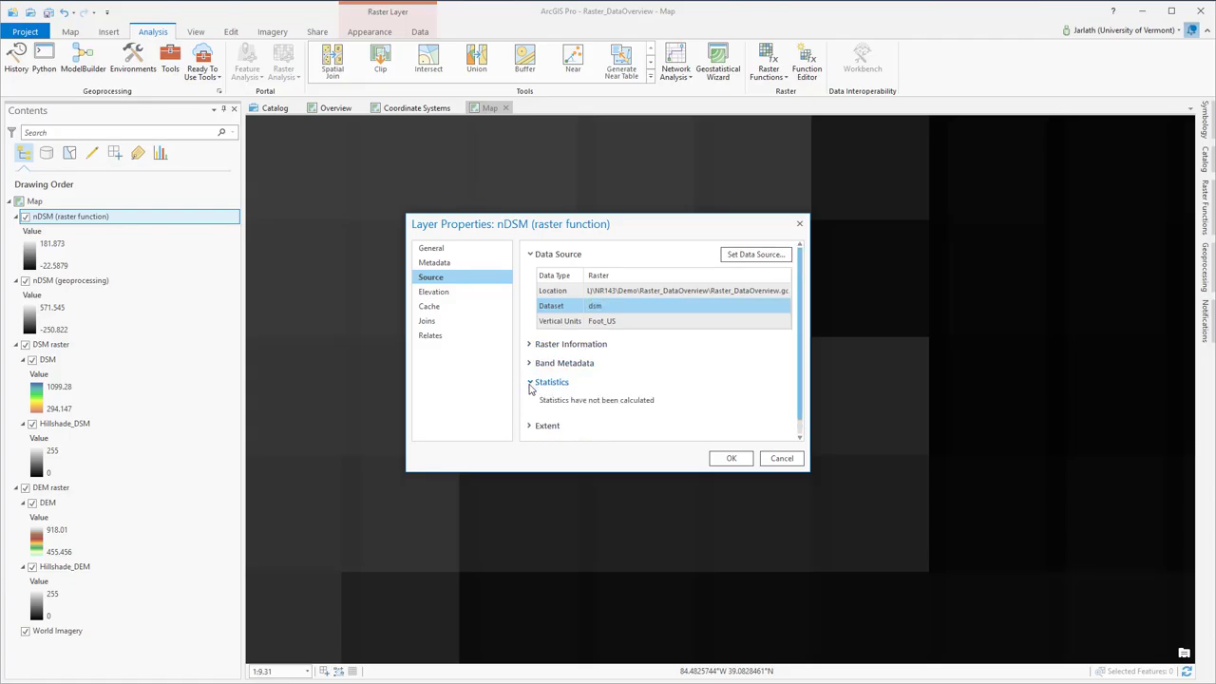
pyautogui.click(529, 345)
pyautogui.scroll(-3, 560, 389)
pyautogui.scroll(-2, 660, 387)
pyautogui.click(781, 458)
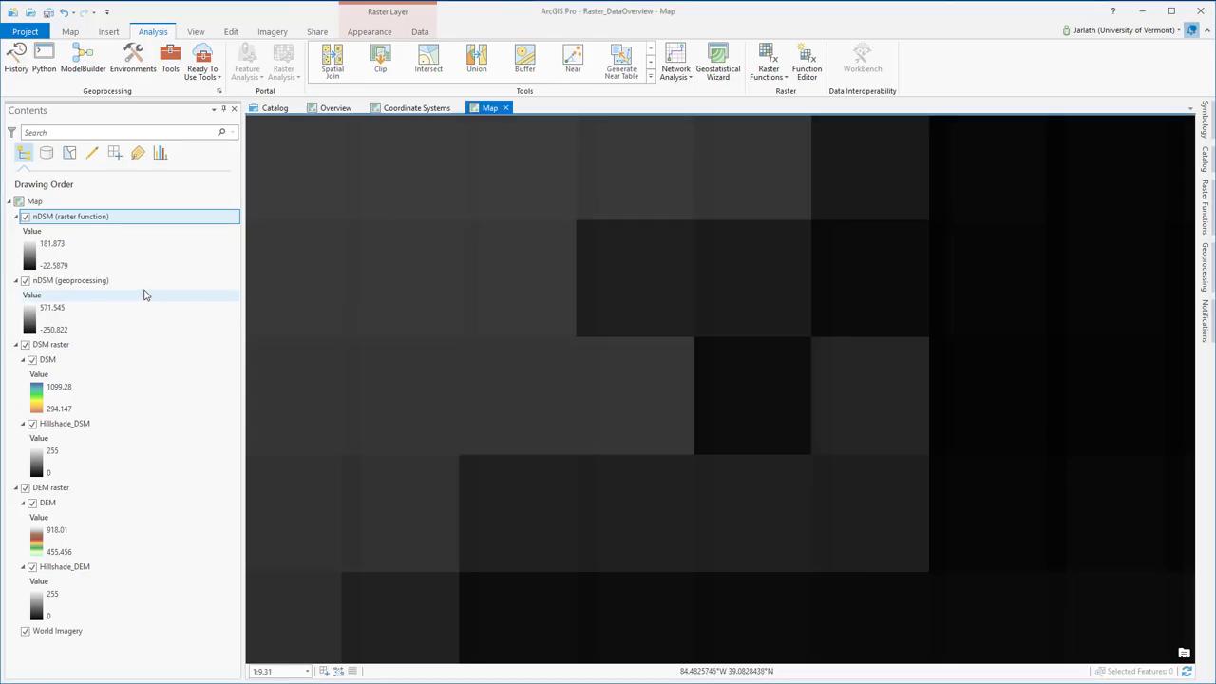
pyautogui.rightClick(109, 283)
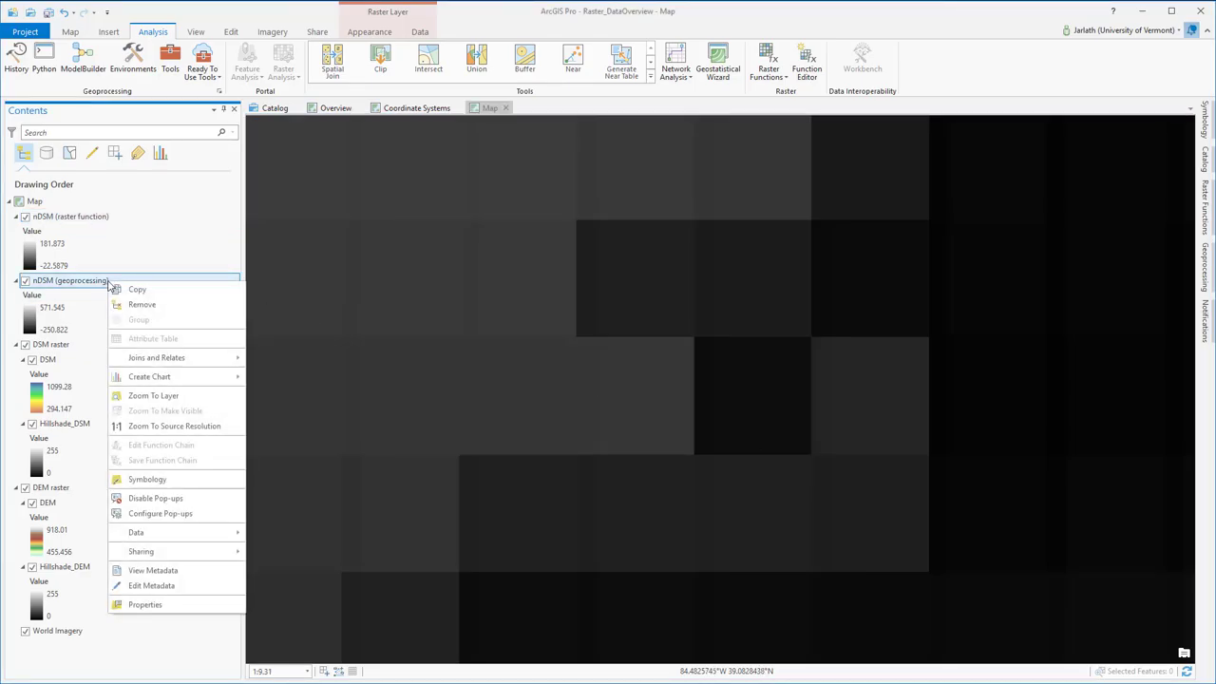
pyautogui.click(147, 604)
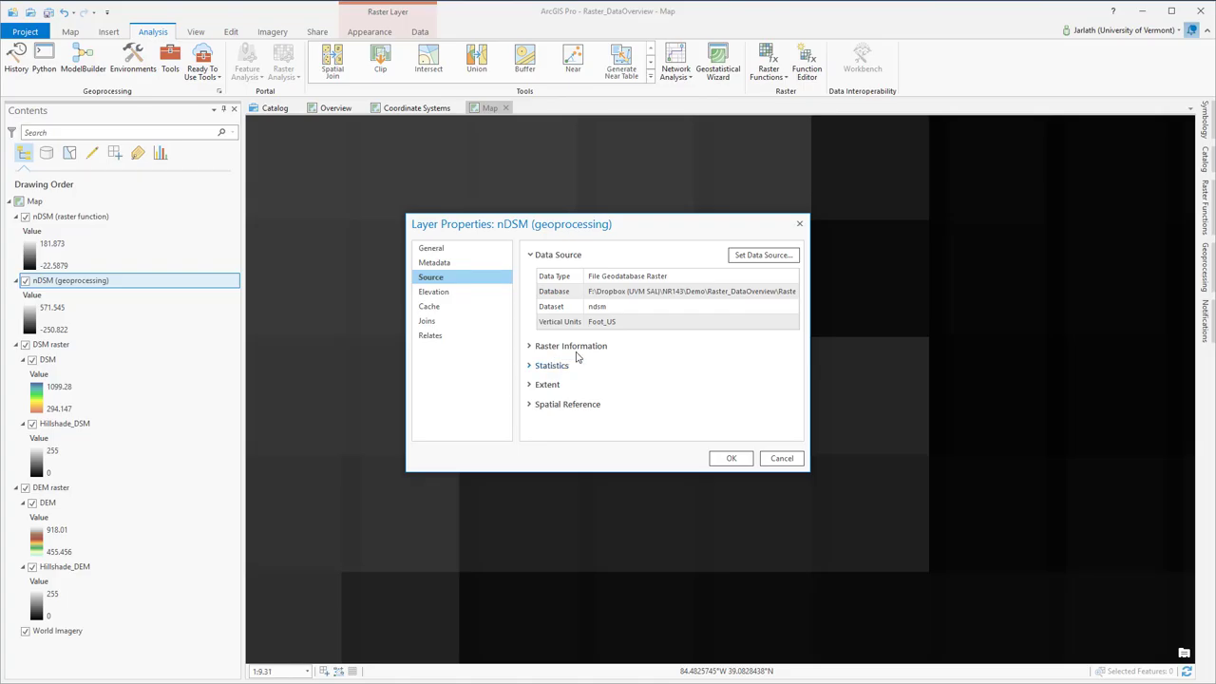
pyautogui.moveTo(671, 292); pyautogui.dragTo(805, 291)
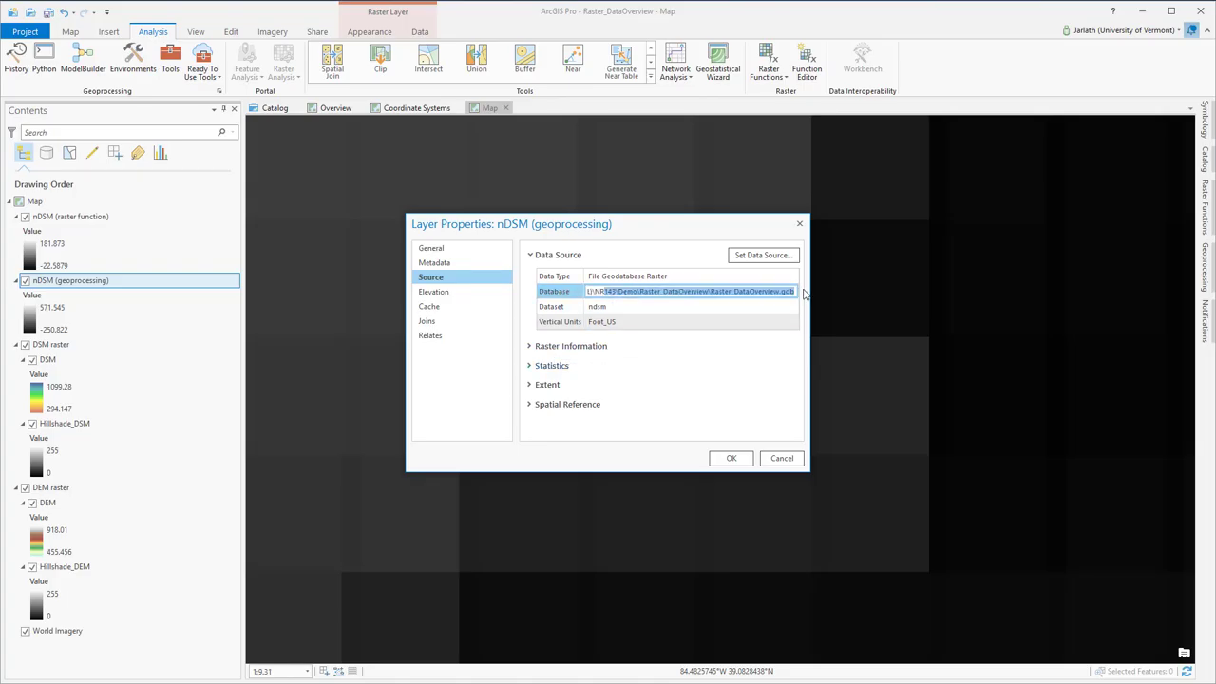
pyautogui.click(643, 306)
pyautogui.moveTo(631, 306); pyautogui.dragTo(585, 307)
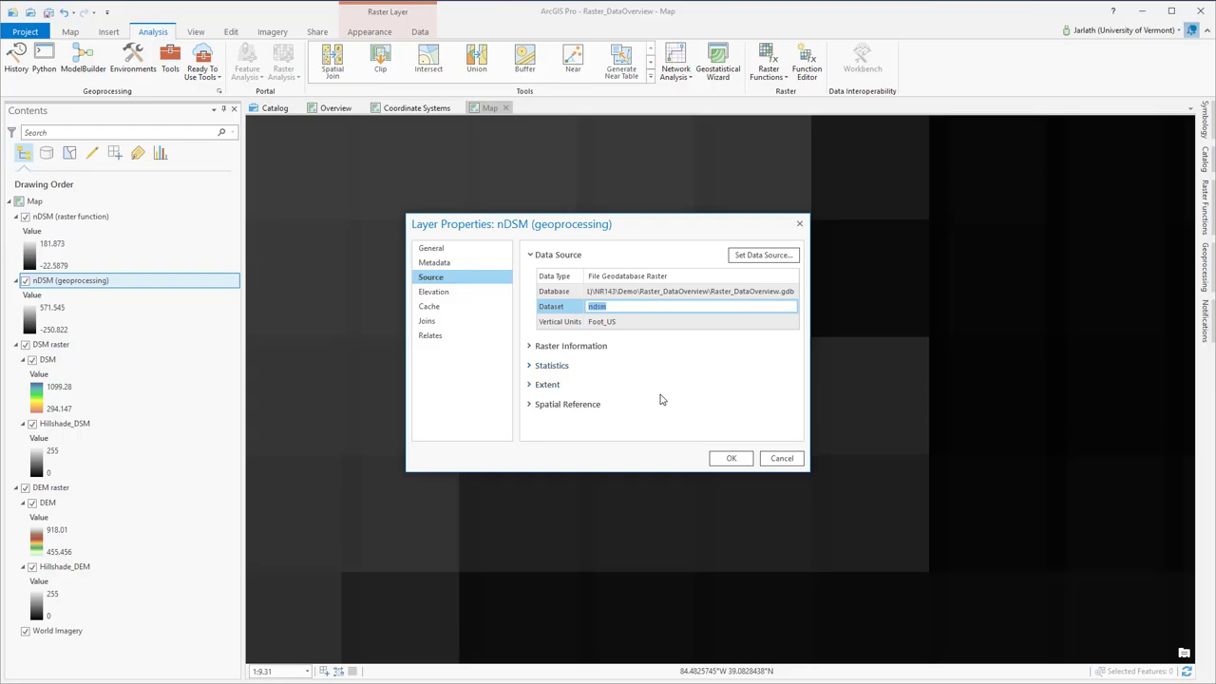
pyautogui.click(530, 369)
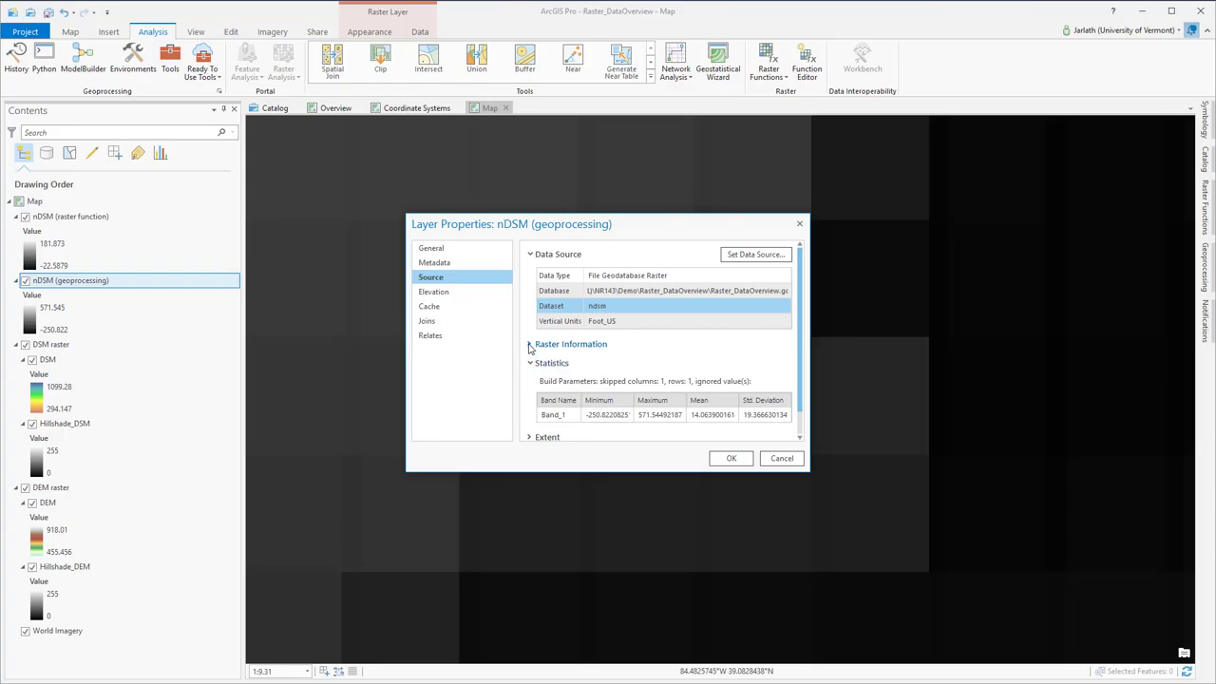
pyautogui.click(530, 345)
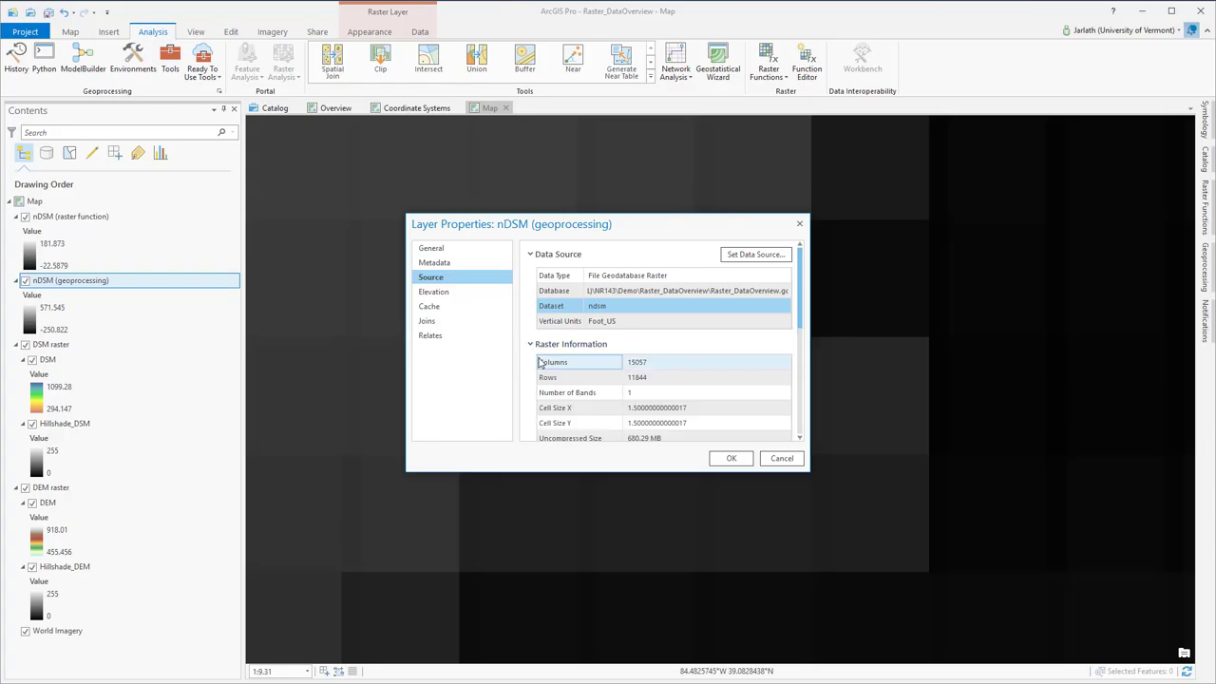
pyautogui.scroll(-2, 569, 370)
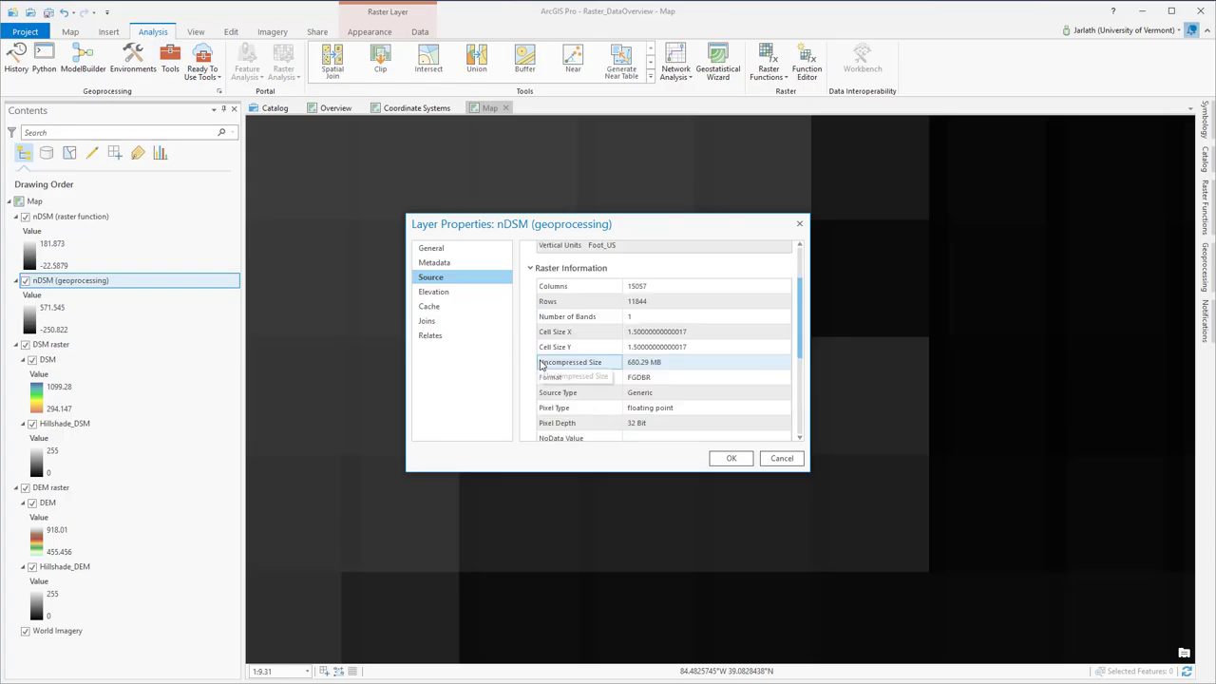
pyautogui.click(780, 459)
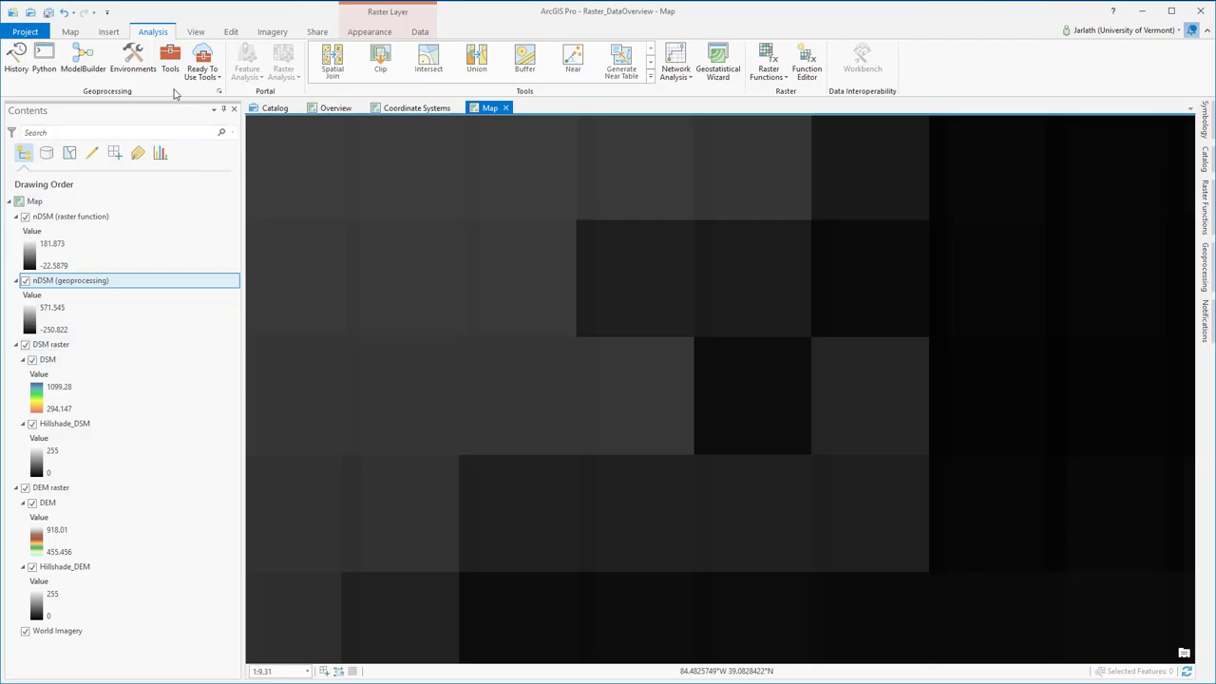
# Identify one pixel in both nDSM layers with Explore, each reading 8.378174.
pyautogui.click(72, 33)
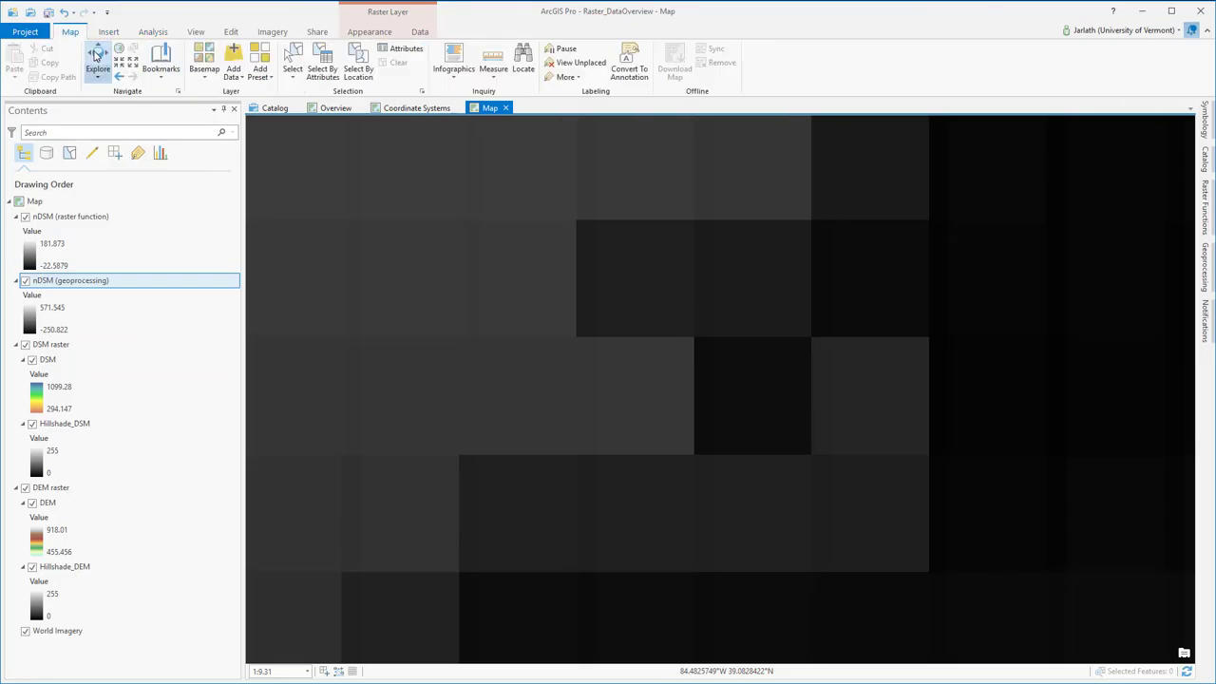
pyautogui.click(637, 301)
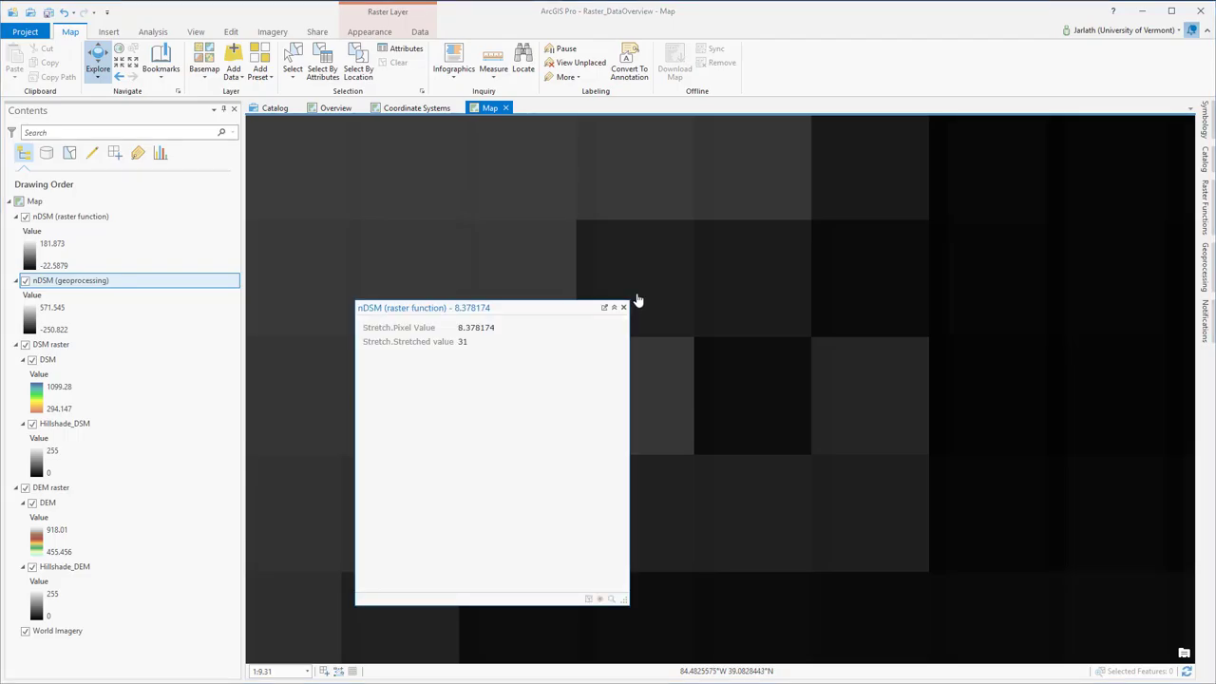
pyautogui.click(26, 216)
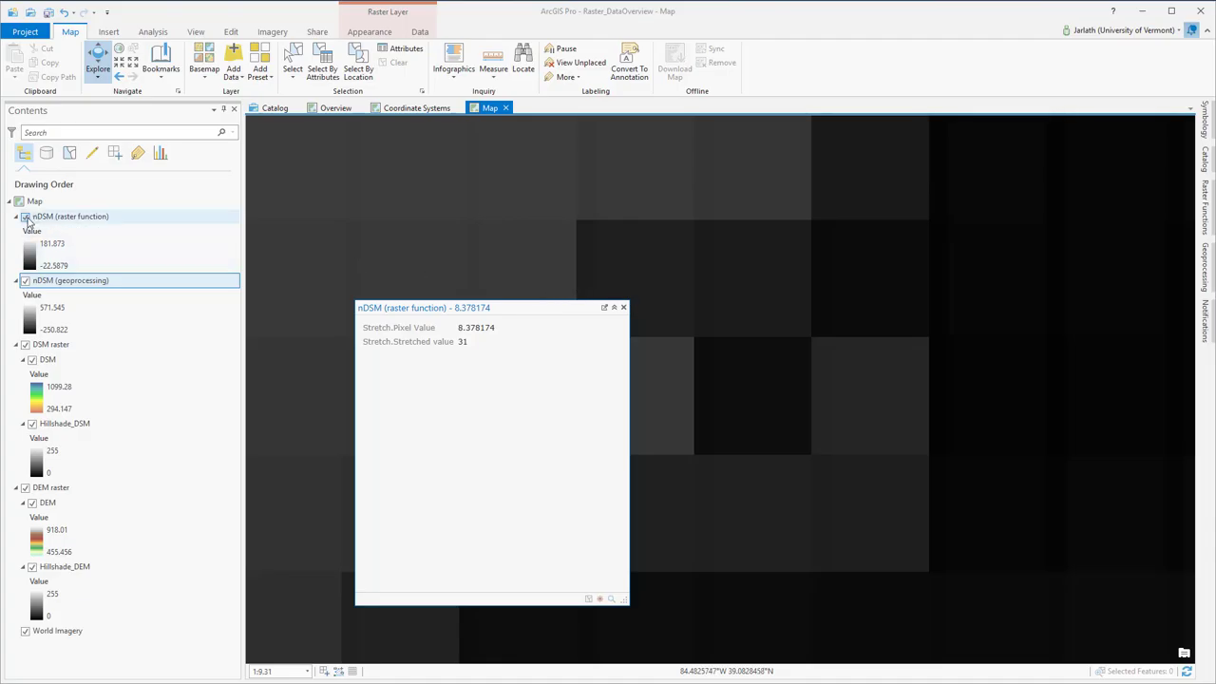
pyautogui.click(644, 278)
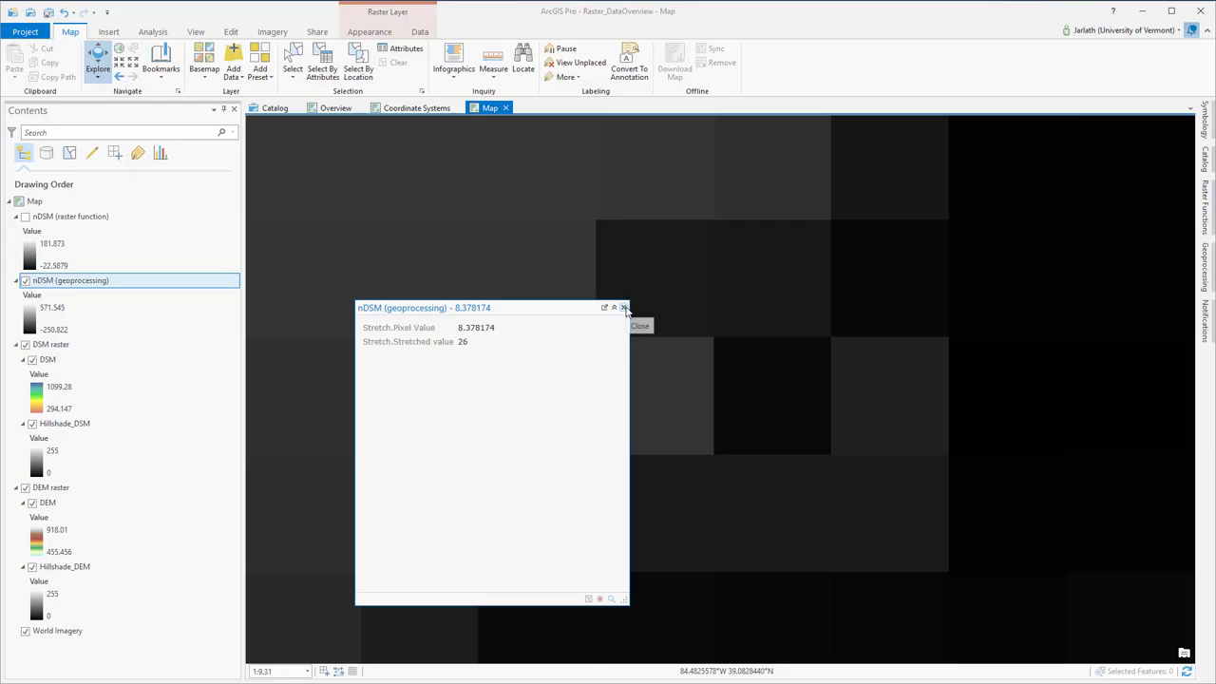
pyautogui.click(623, 307)
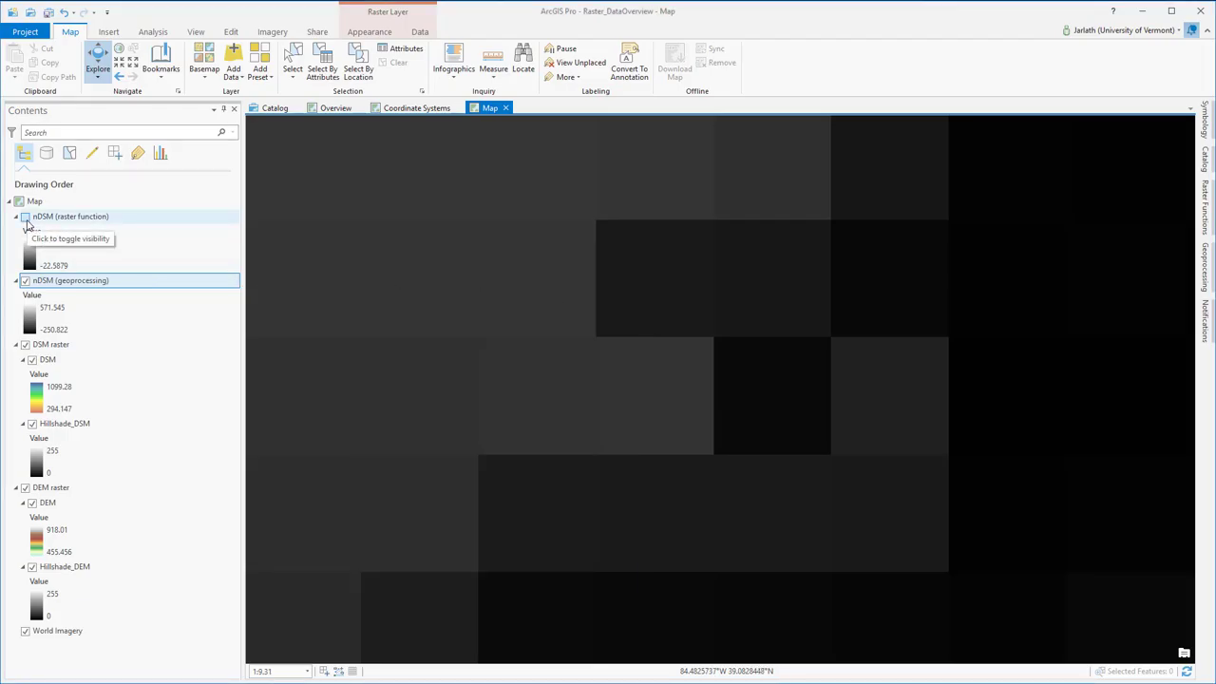
# Toggle the nDSM (raster function) layer's visibility off and on repeatedly, ending visible.
pyautogui.click(26, 217)
pyautogui.click(25, 216)
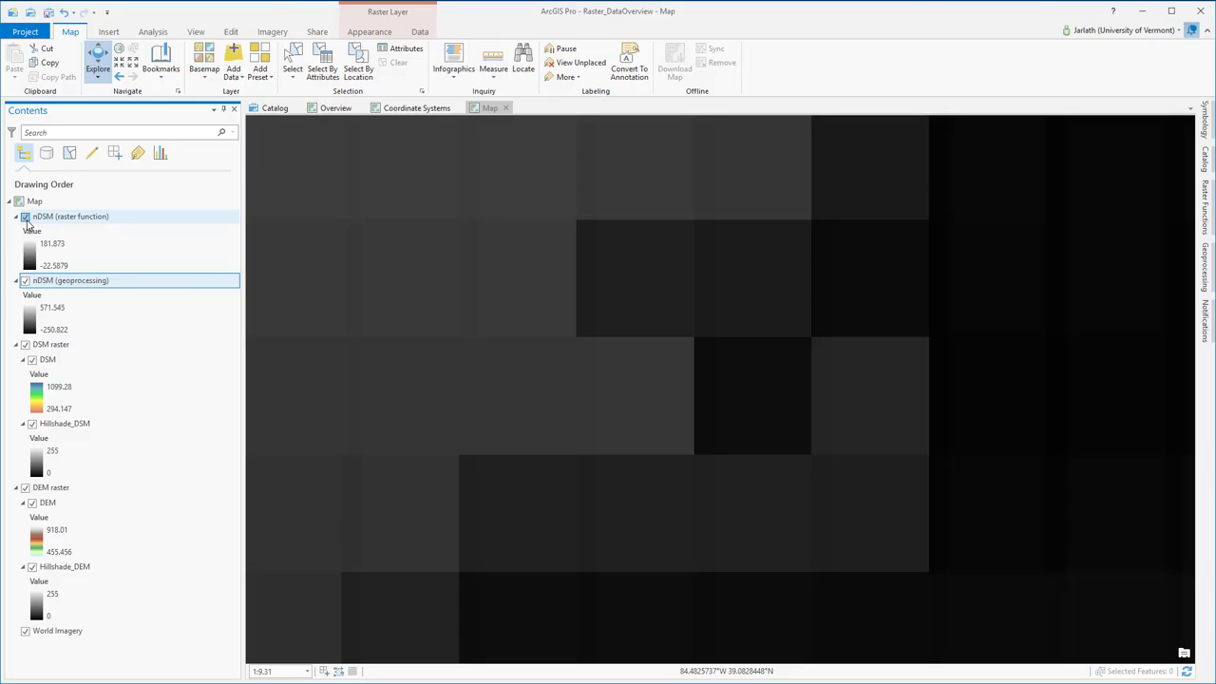
pyautogui.click(25, 216)
pyautogui.click(25, 217)
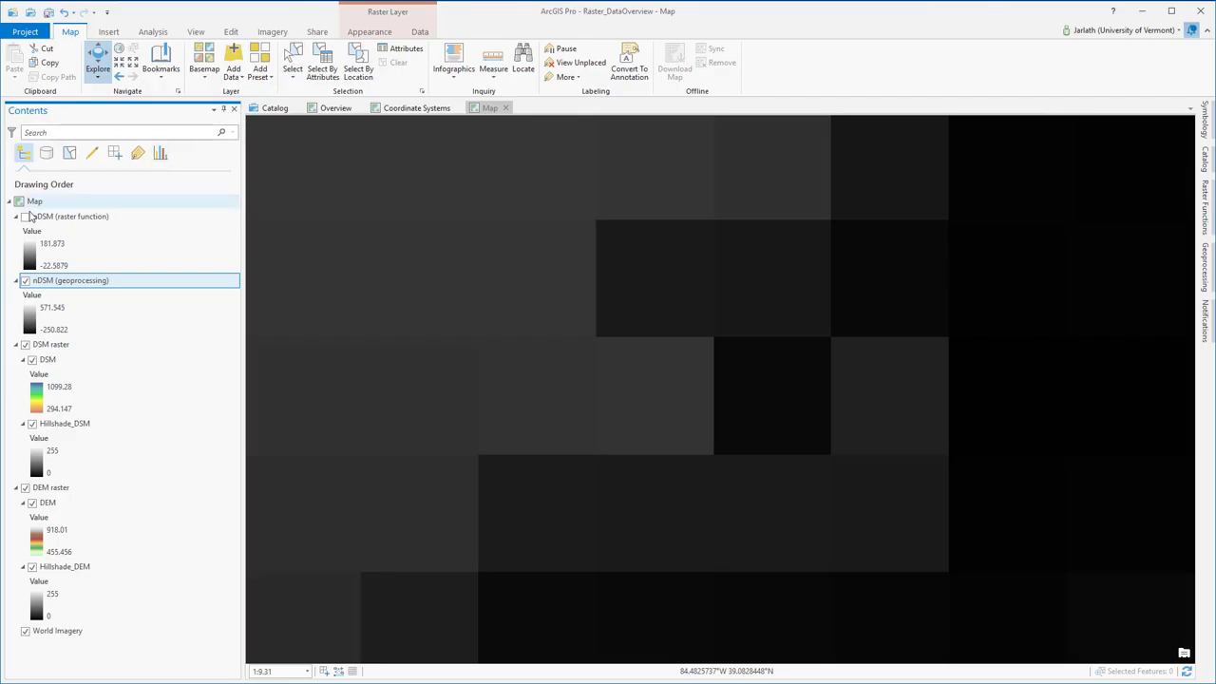
pyautogui.click(25, 216)
# Swipe the nDSM (raster function) layer back to reveal the matching geoprocessing nDSM beneath.
pyautogui.click(76, 217)
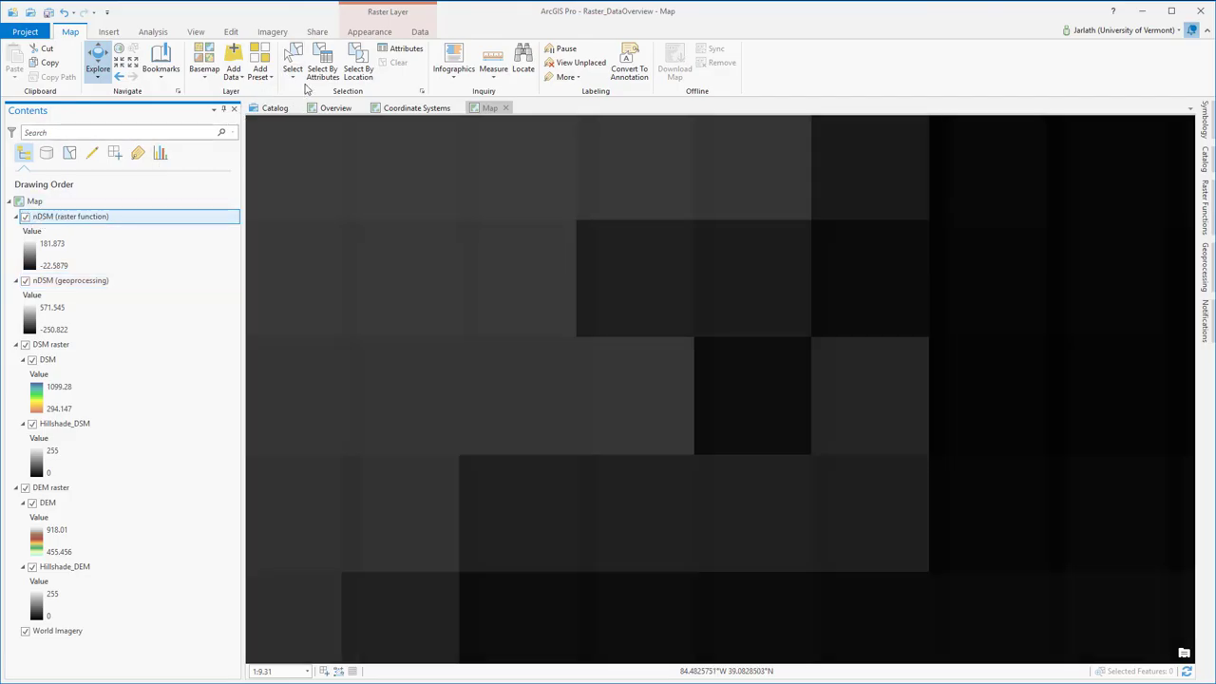
pyautogui.click(369, 32)
pyautogui.click(172, 63)
pyautogui.moveTo(678, 152)
pyautogui.mouseDown()
pyautogui.moveTo(676, 225)
pyautogui.moveTo(706, 342)
pyautogui.moveTo(716, 646)
pyautogui.moveTo(711, 466)
pyautogui.moveTo(653, 127)
pyautogui.moveTo(716, 652)
pyautogui.moveTo(655, 116)
pyautogui.mouseUp()
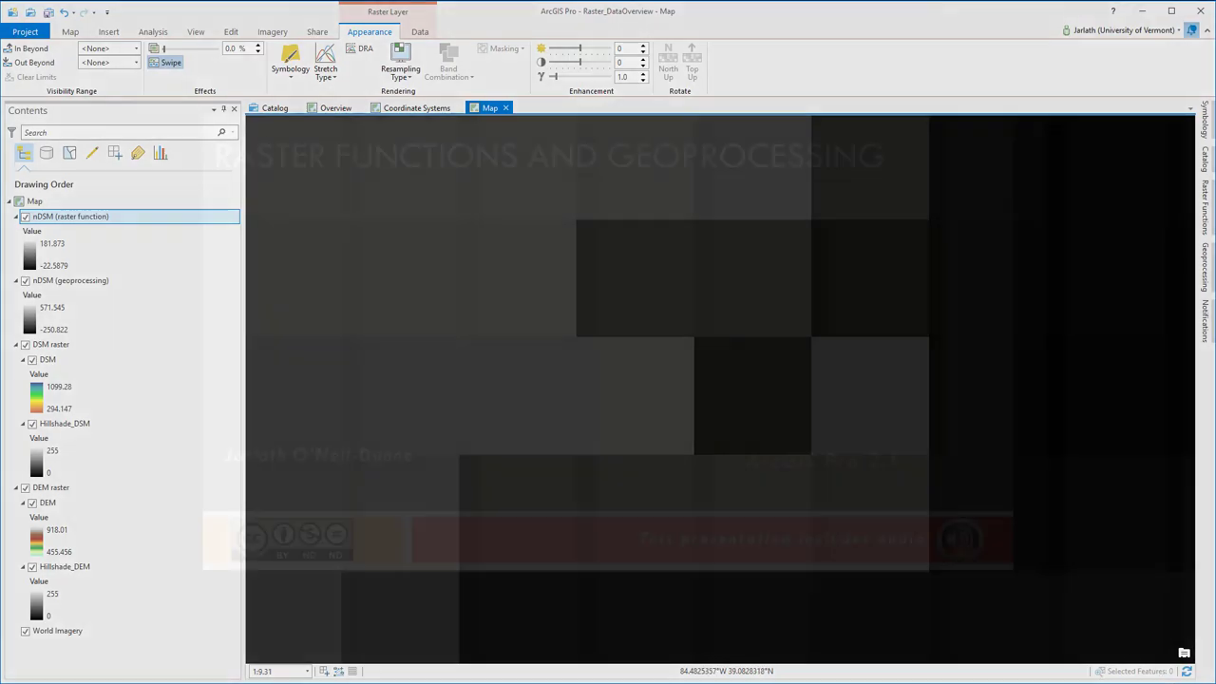